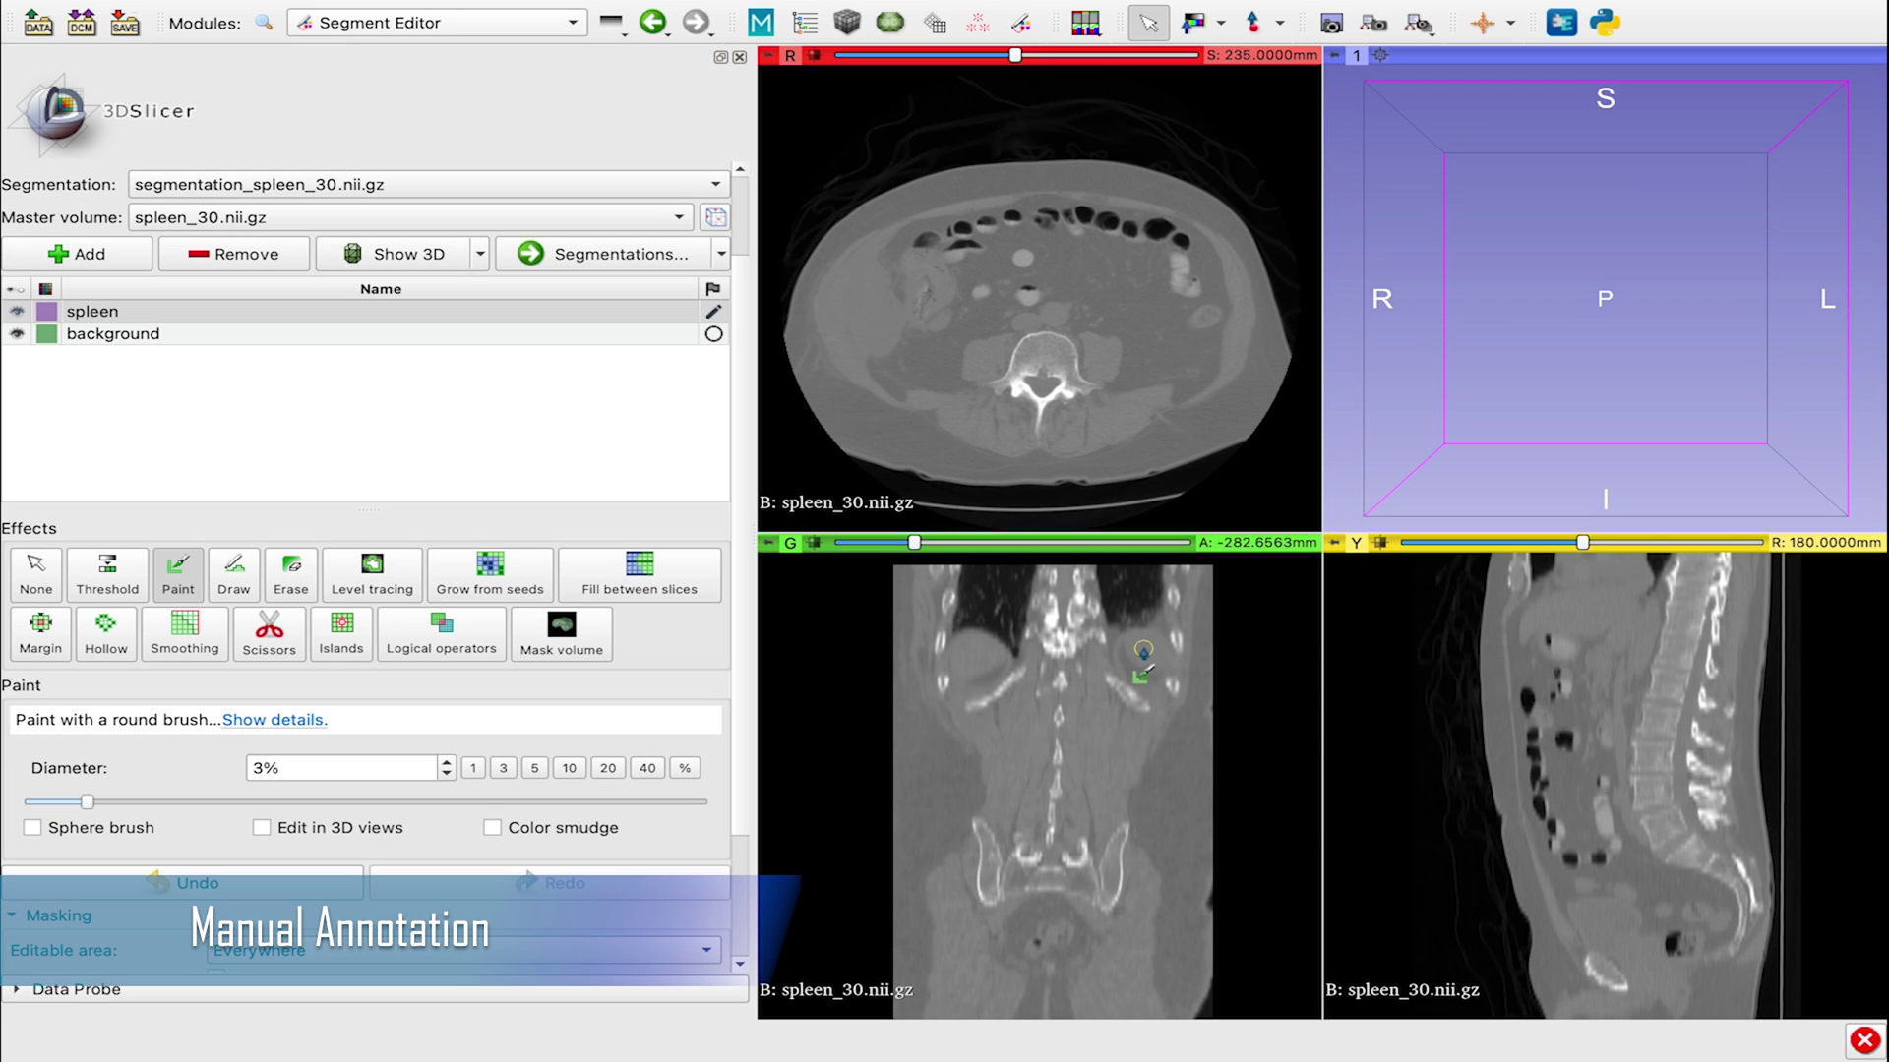
Step: Paint the spleen segment inside the organ and the background segment around it on neighbouring coronal slices
{"action": "left_click_drag", "start_coordinate": [1137, 641], "coordinate": [1148, 662]}
{"action": "left_click", "coordinate": [108, 333]}
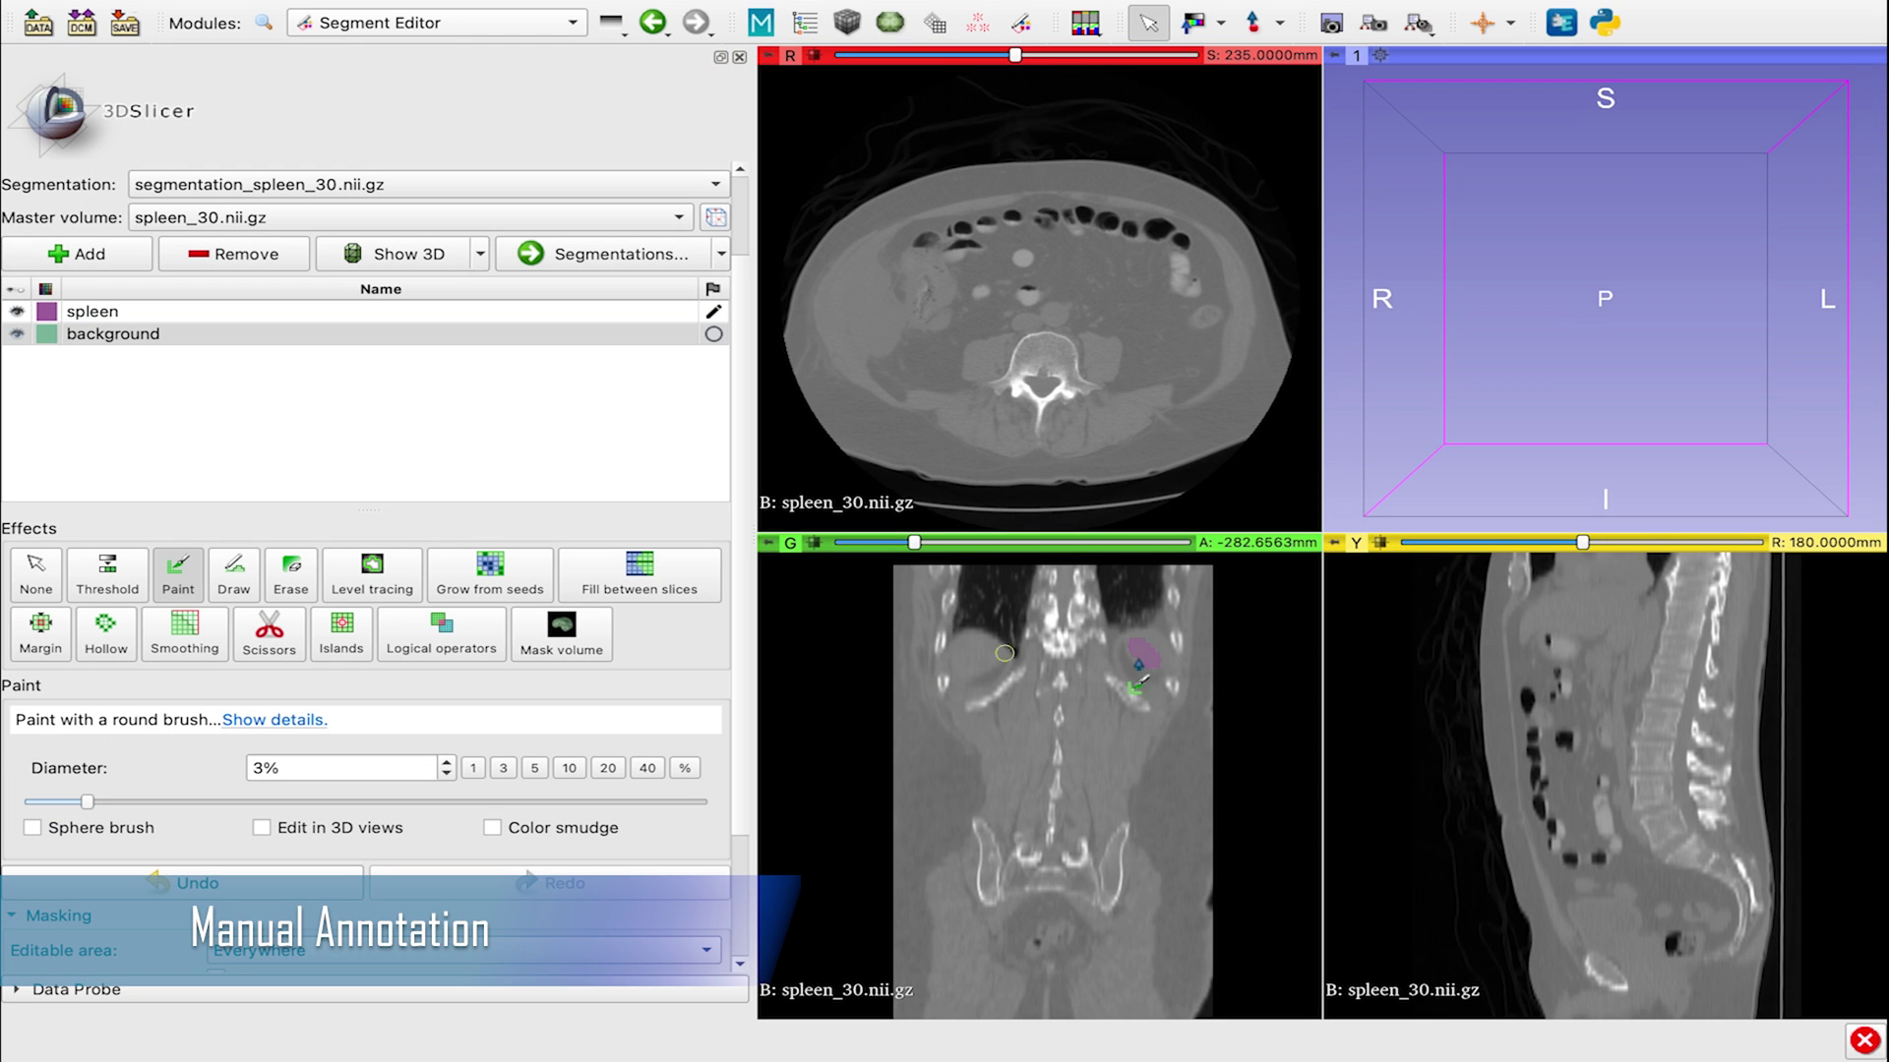
{"action": "scroll", "coordinate": [1210, 669], "scroll_direction": "up", "scroll_amount": 1}
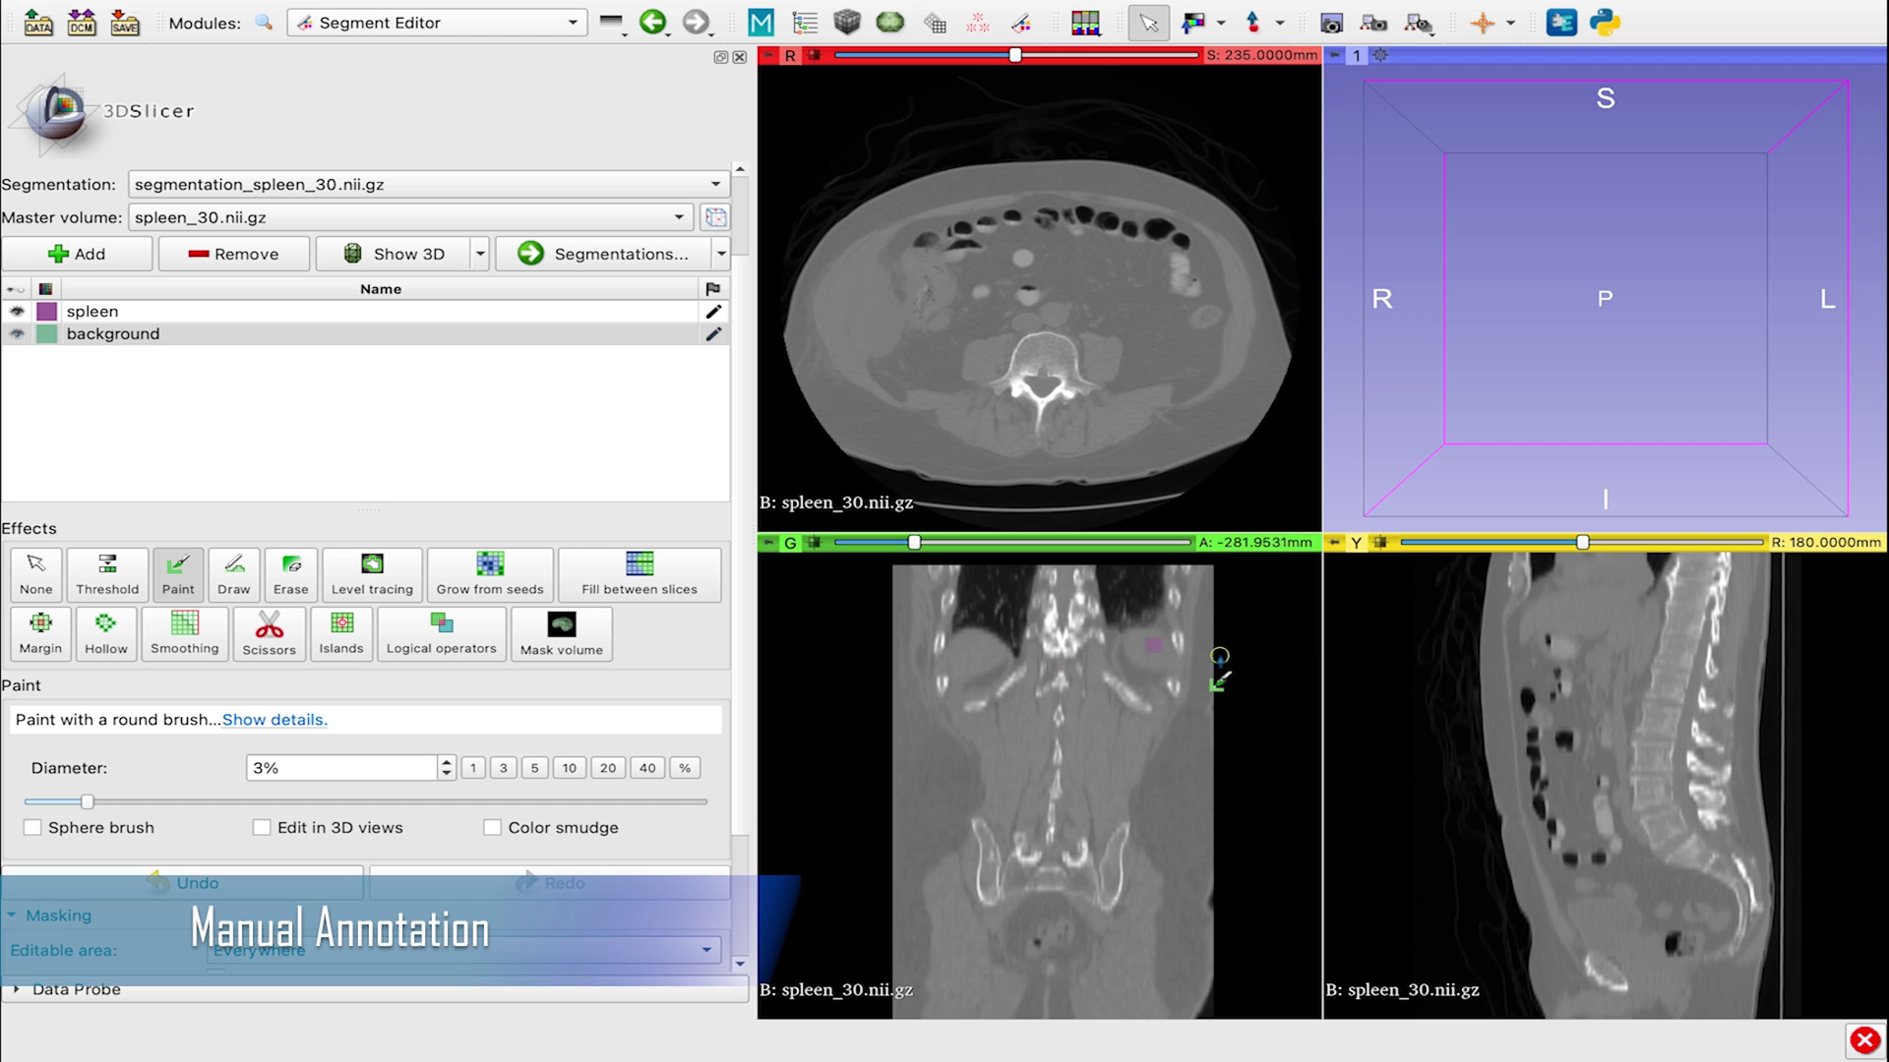
{"action": "left_click_drag", "start_coordinate": [1114, 626], "coordinate": [1106, 677]}
{"action": "scroll", "coordinate": [1106, 677], "scroll_direction": "up", "scroll_amount": 2}
{"action": "left_click_drag", "start_coordinate": [1224, 674], "coordinate": [1096, 704]}
{"action": "mouse_move", "coordinate": [1073, 619]}
{"action": "left_mouse_down"}
{"action": "mouse_move", "coordinate": [1171, 602]}
{"action": "mouse_move", "coordinate": [1228, 665]}
{"action": "left_mouse_up"}
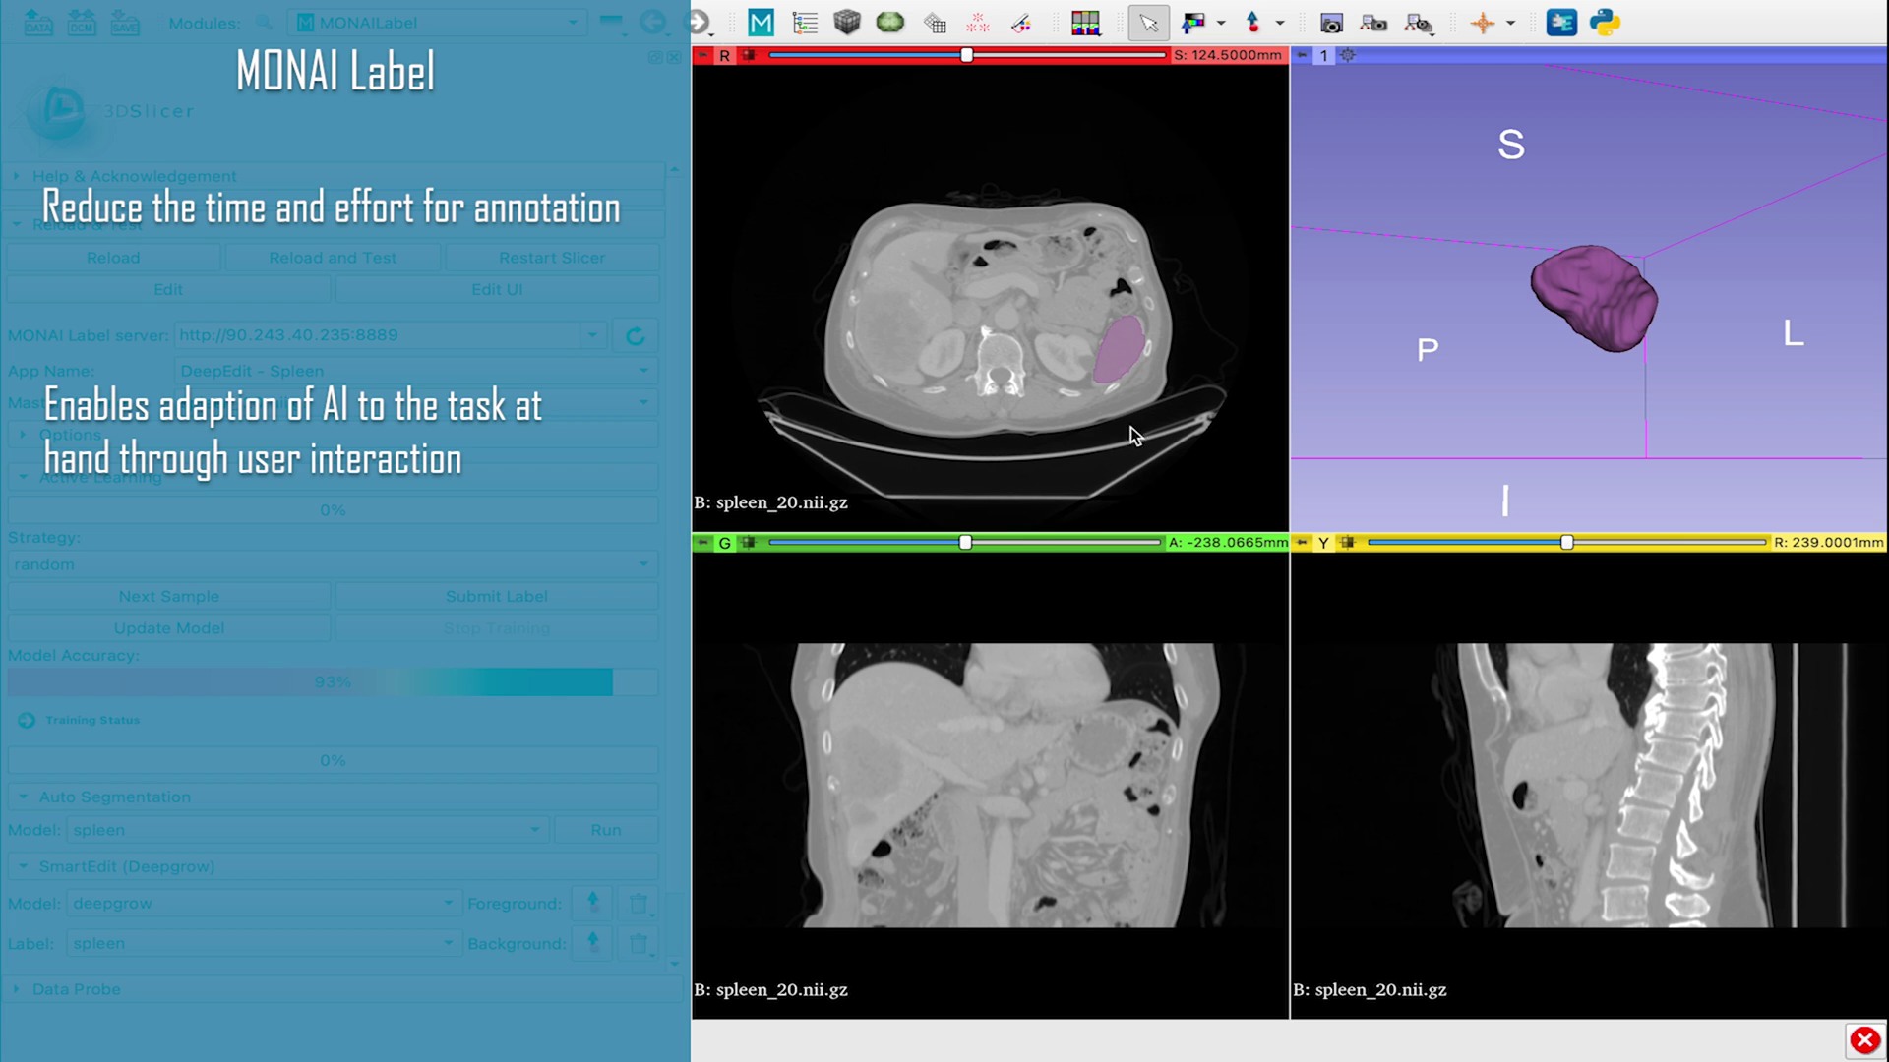
Step: Examine the spleen segmentation of spleen_20.nii.gz across the linked slice views and close up in the axial view, then activate foreground point placement
{"action": "key", "text": "shift"}
{"action": "key", "text": "shift"}
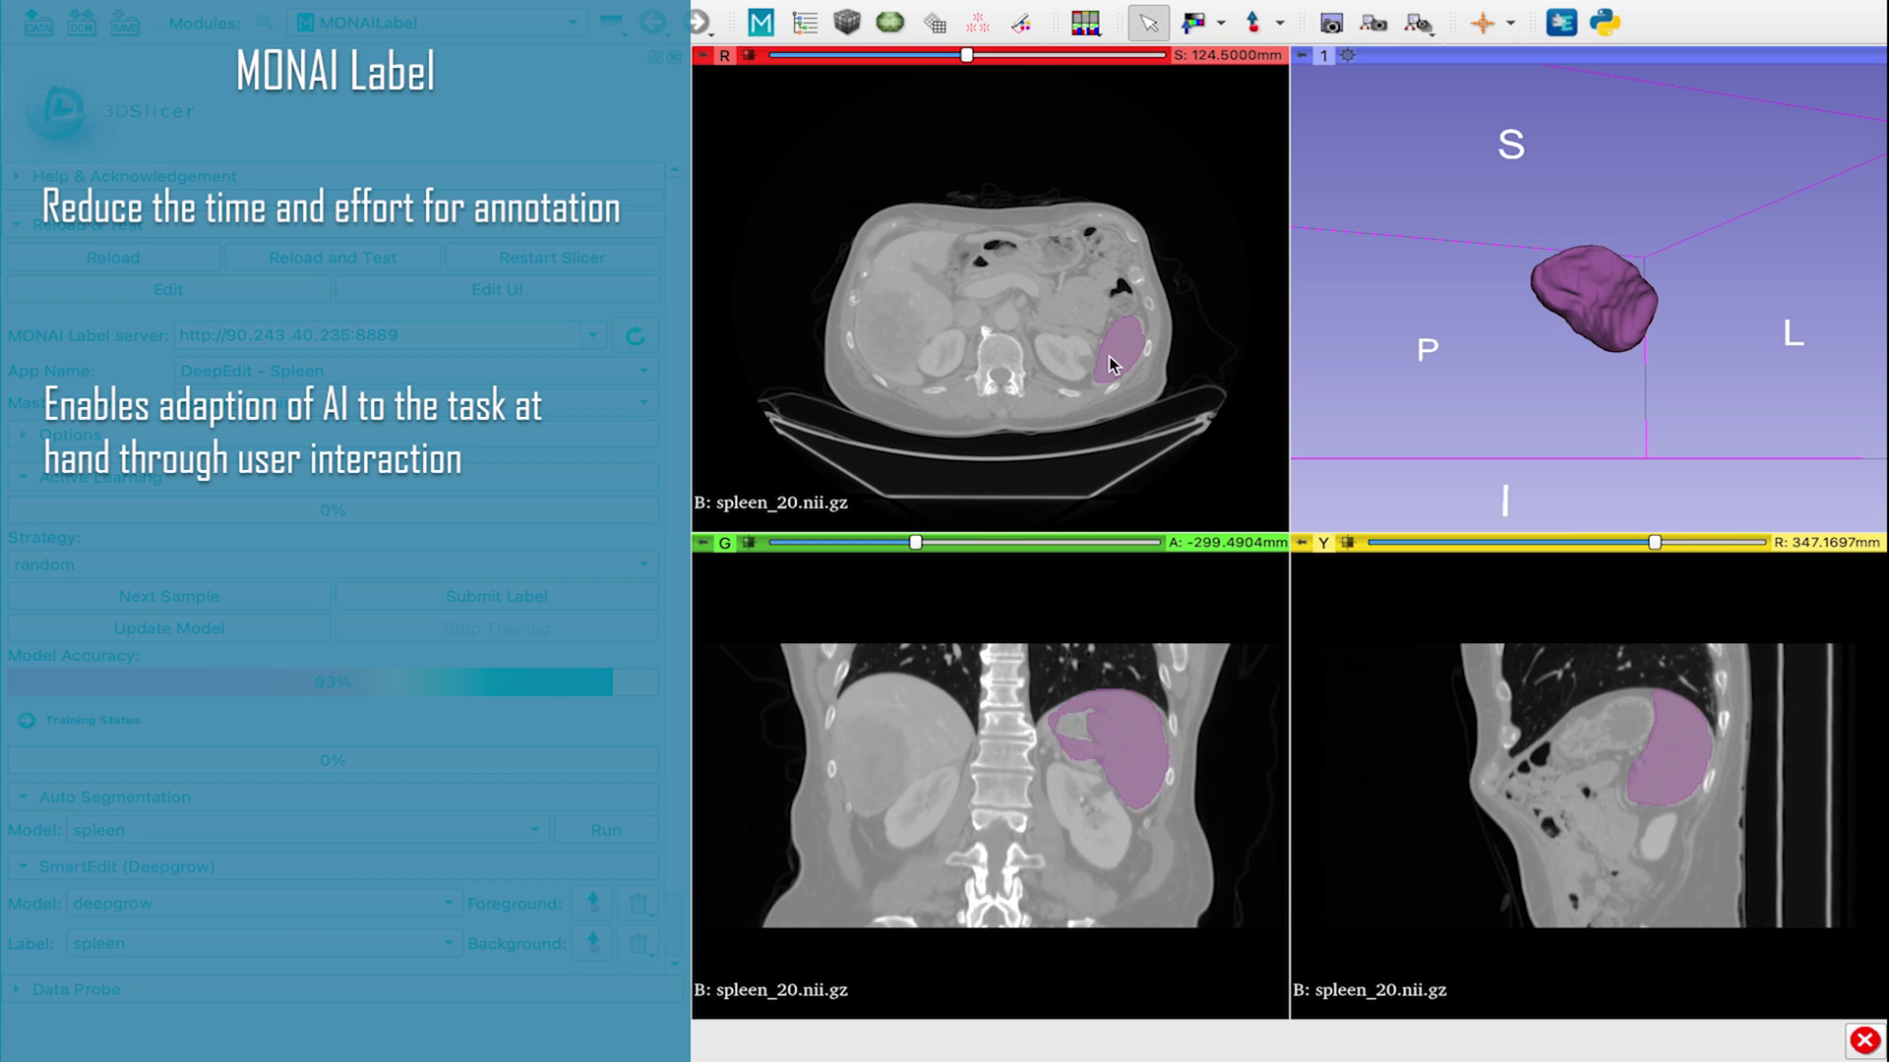
{"action": "key", "text": "shift"}
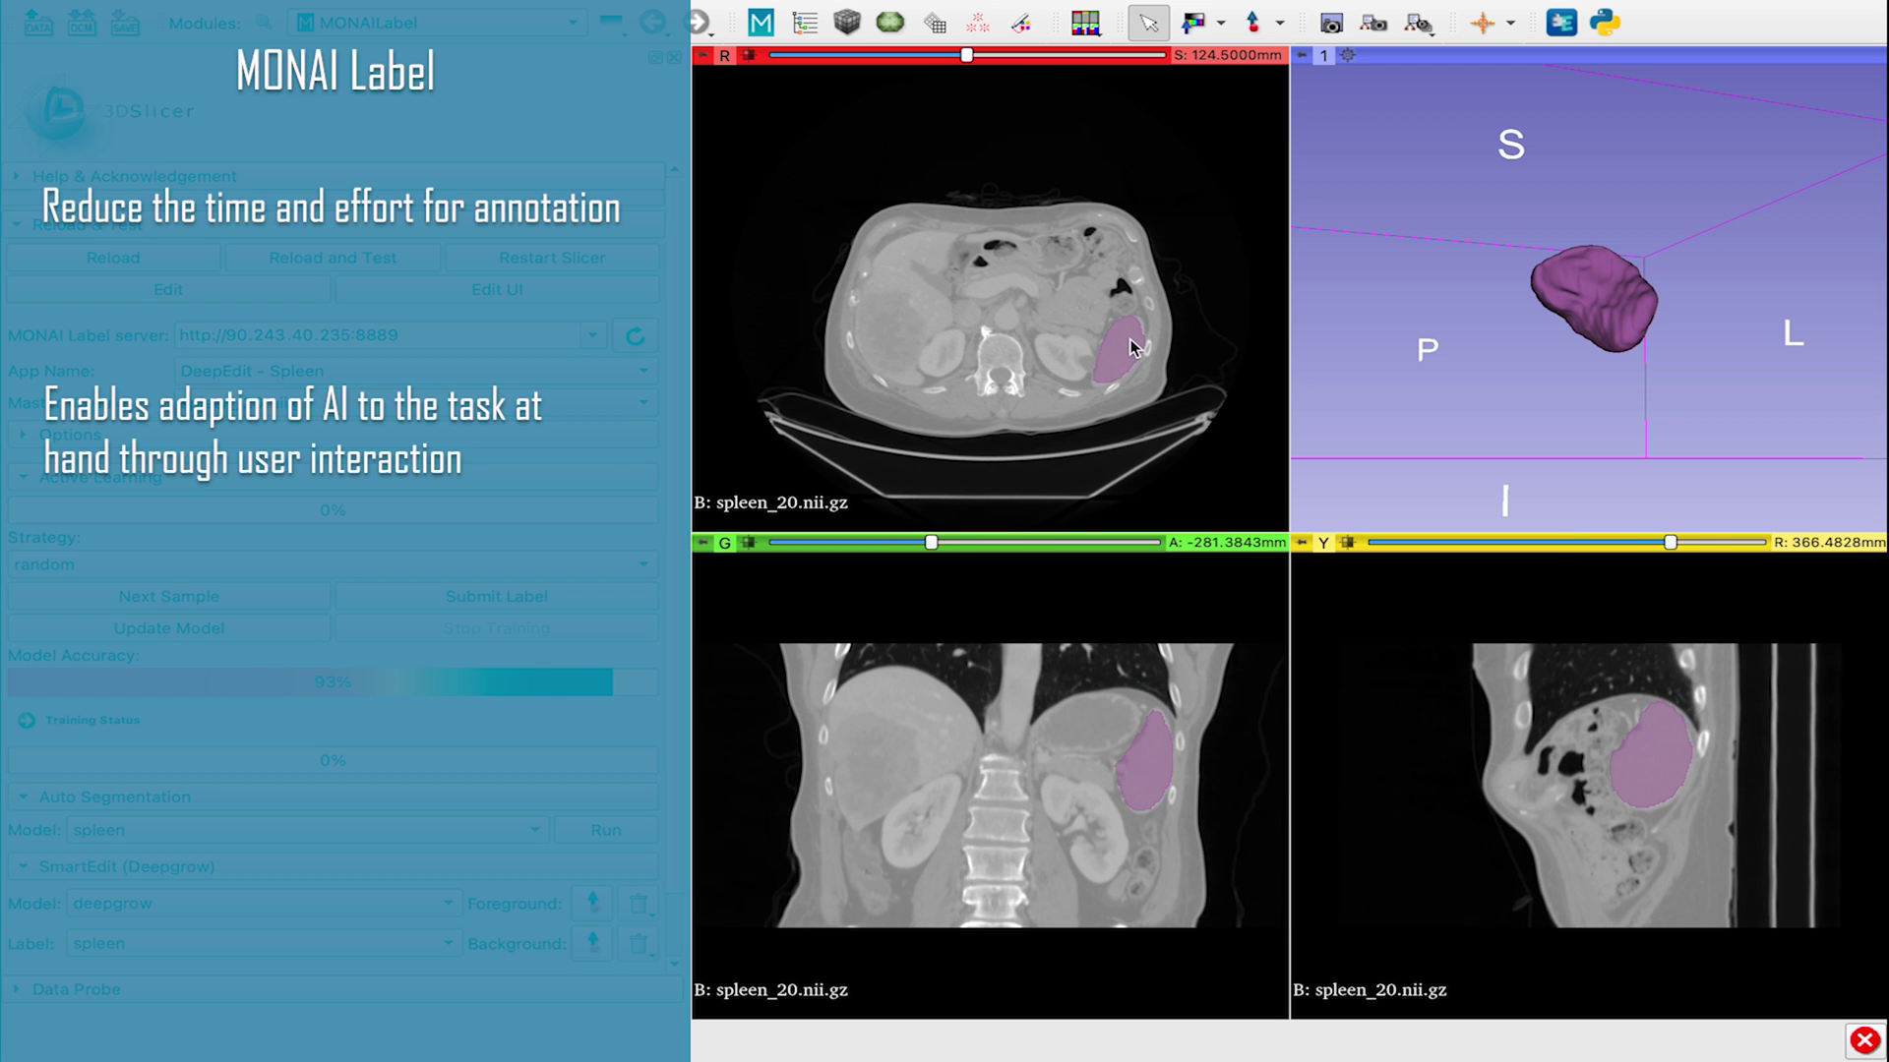
{"action": "scroll", "coordinate": [1129, 339], "scroll_direction": "up", "scroll_amount": 6, "text": "ctrl"}
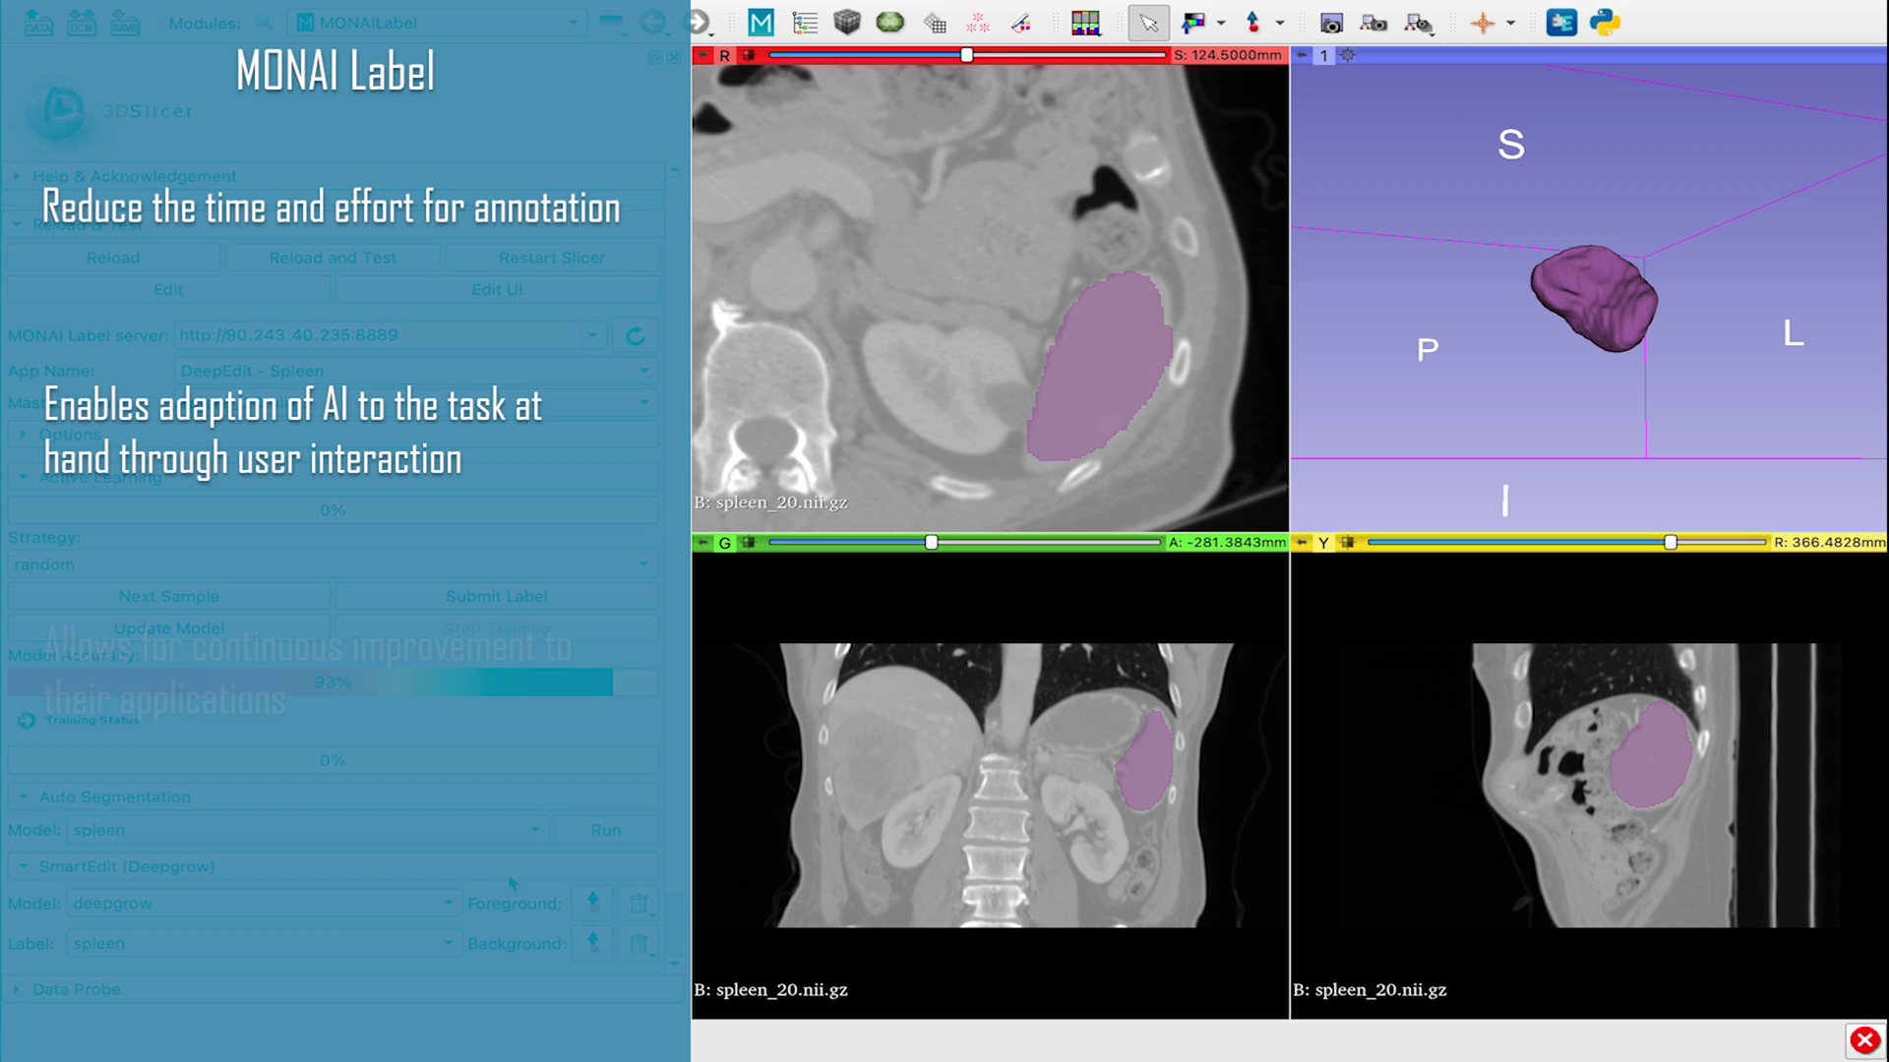
{"action": "left_click", "coordinate": [592, 906]}
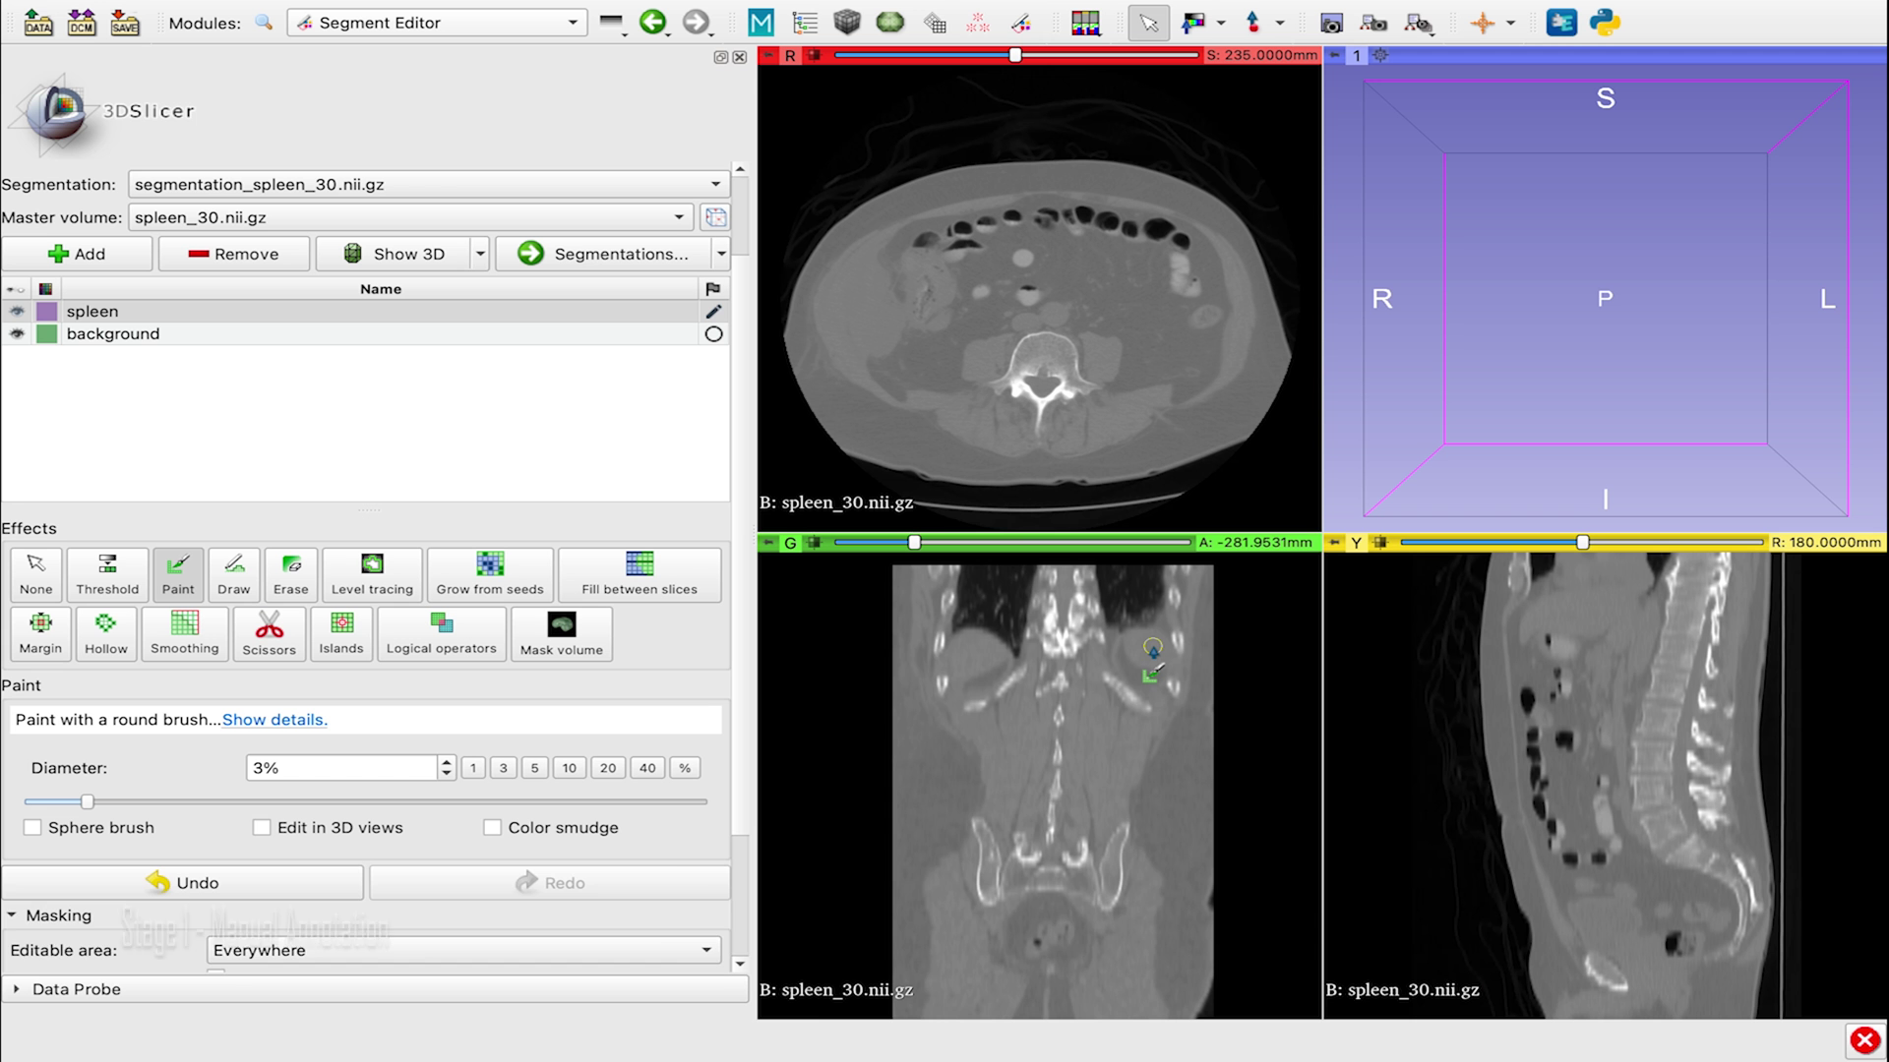
Step: Paint the spleen on the coronal slice of spleen_30.nii.gz, then paint the surrounding tissue as background
{"action": "left_click_drag", "start_coordinate": [1133, 643], "coordinate": [1153, 665]}
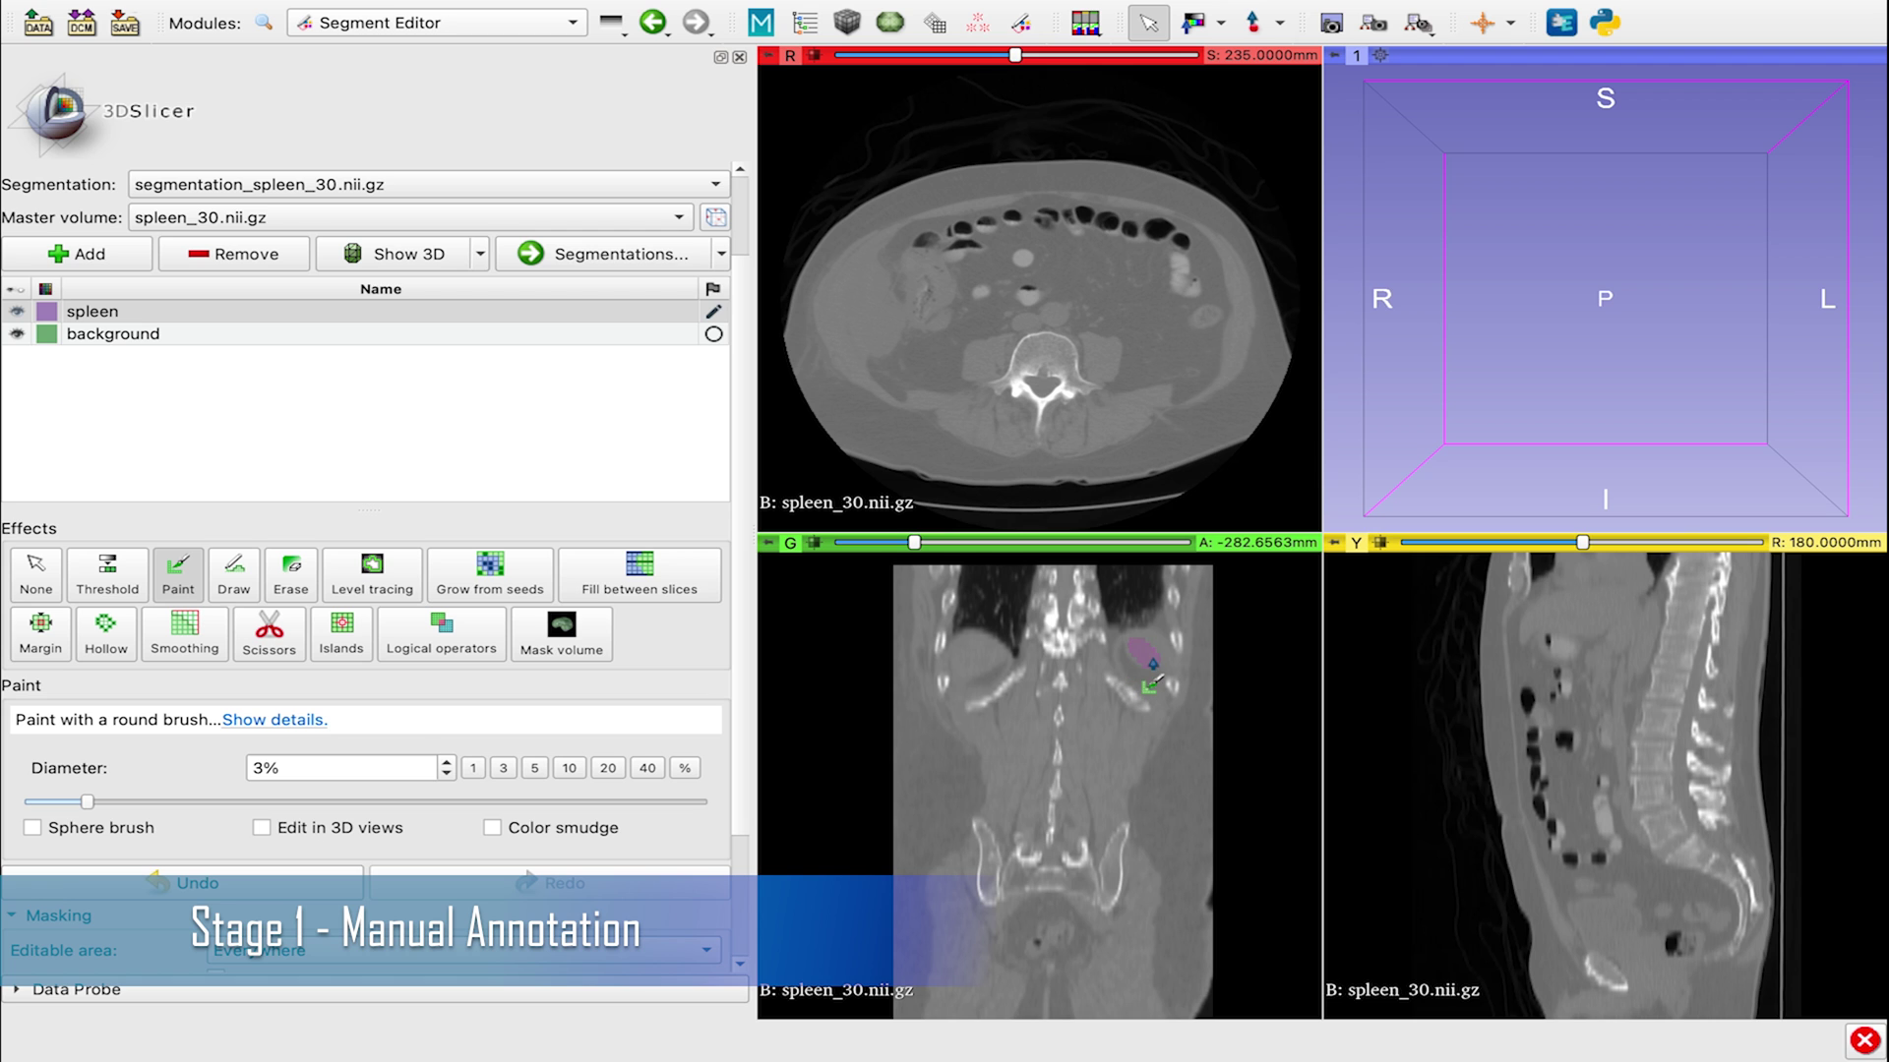
{"action": "left_click", "coordinate": [105, 336]}
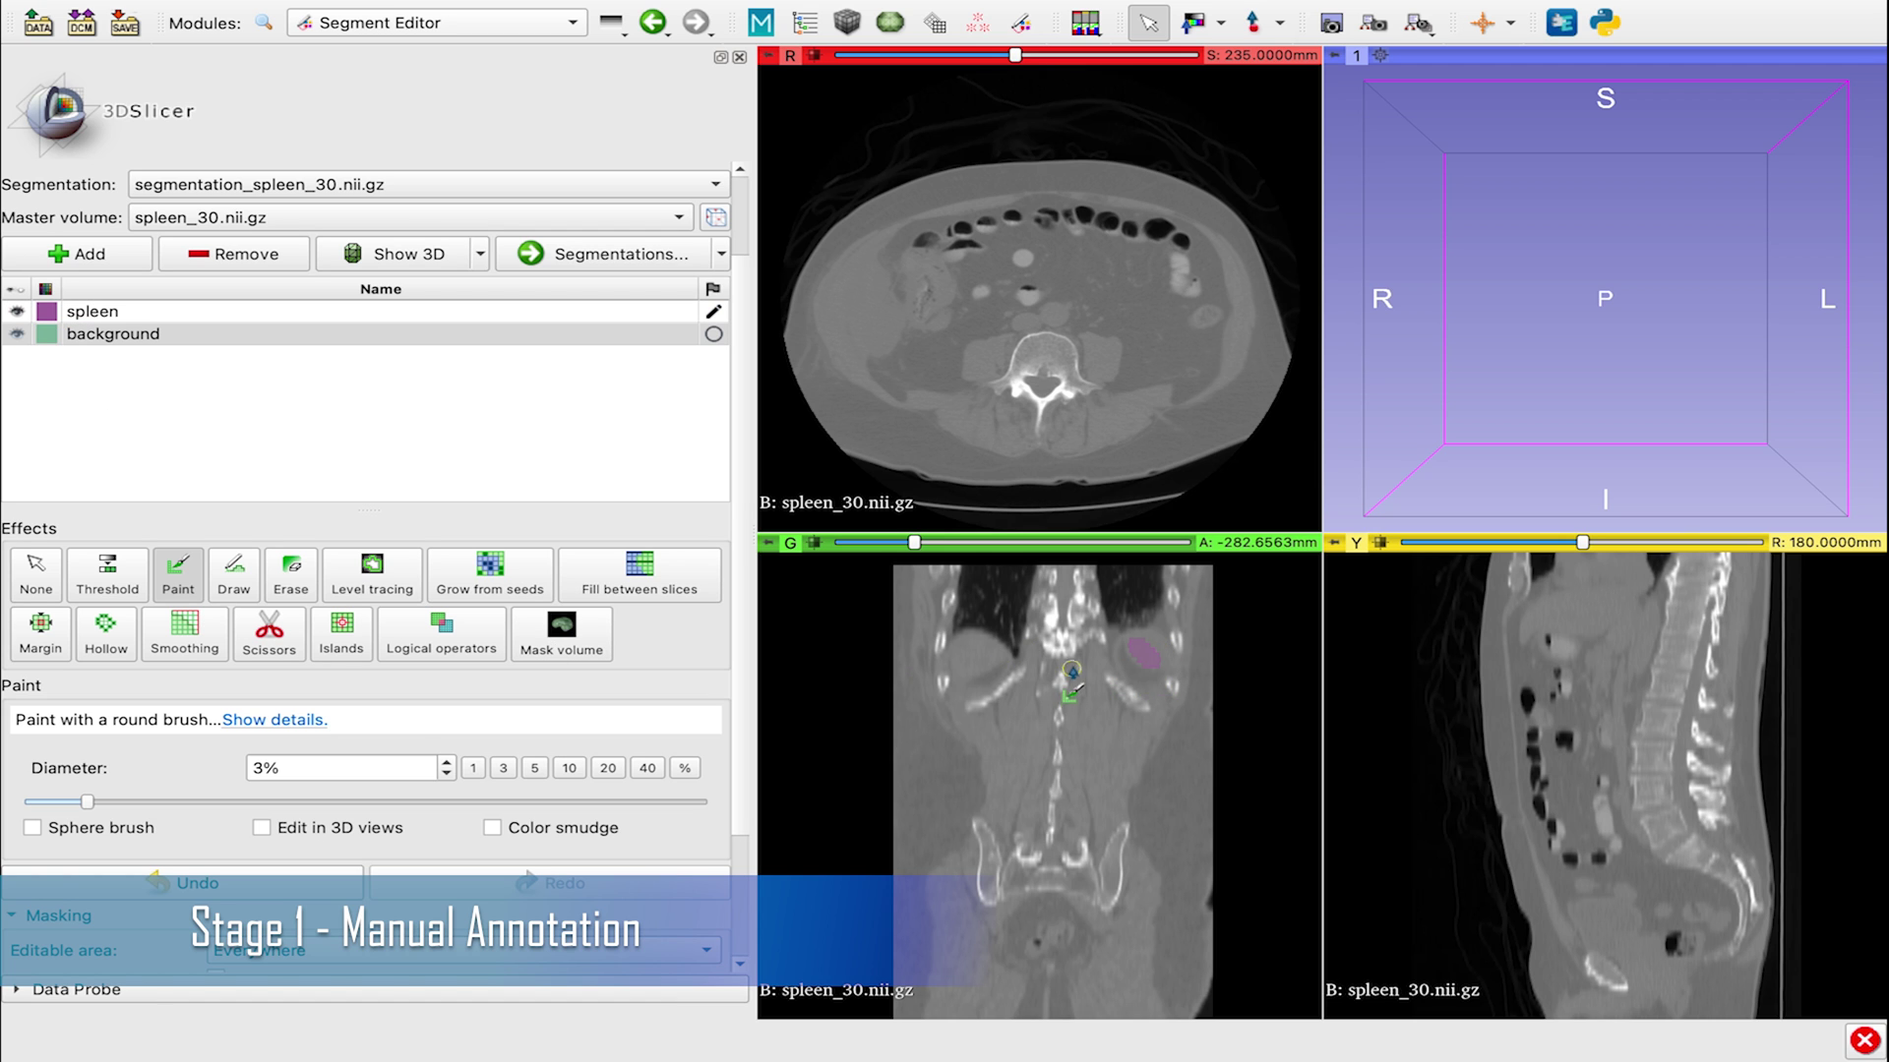
{"action": "left_click_drag", "start_coordinate": [1071, 671], "coordinate": [1171, 701]}
{"action": "left_click_drag", "start_coordinate": [1074, 605], "coordinate": [1168, 617]}
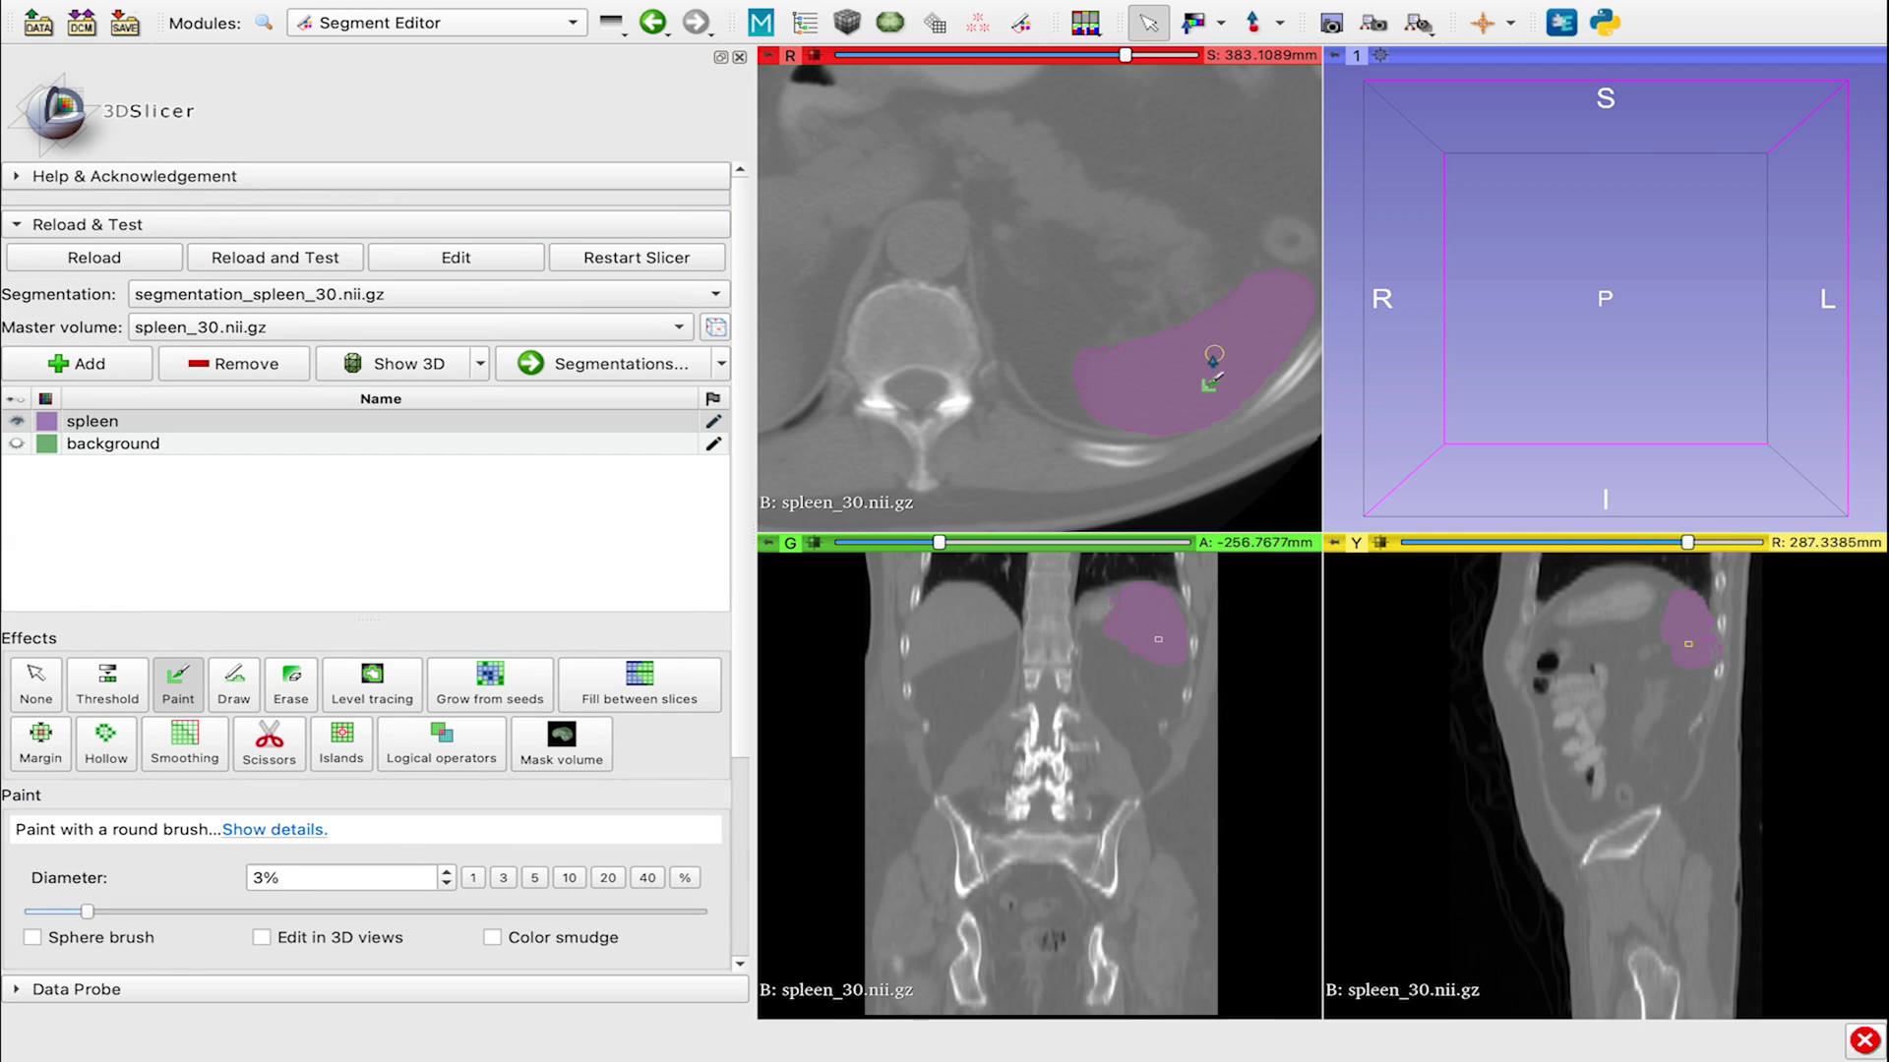
Step: Submit the finished spleen label of spleen_30.nii.gz to the server from the MONAILabel module
{"action": "left_click", "coordinate": [760, 22]}
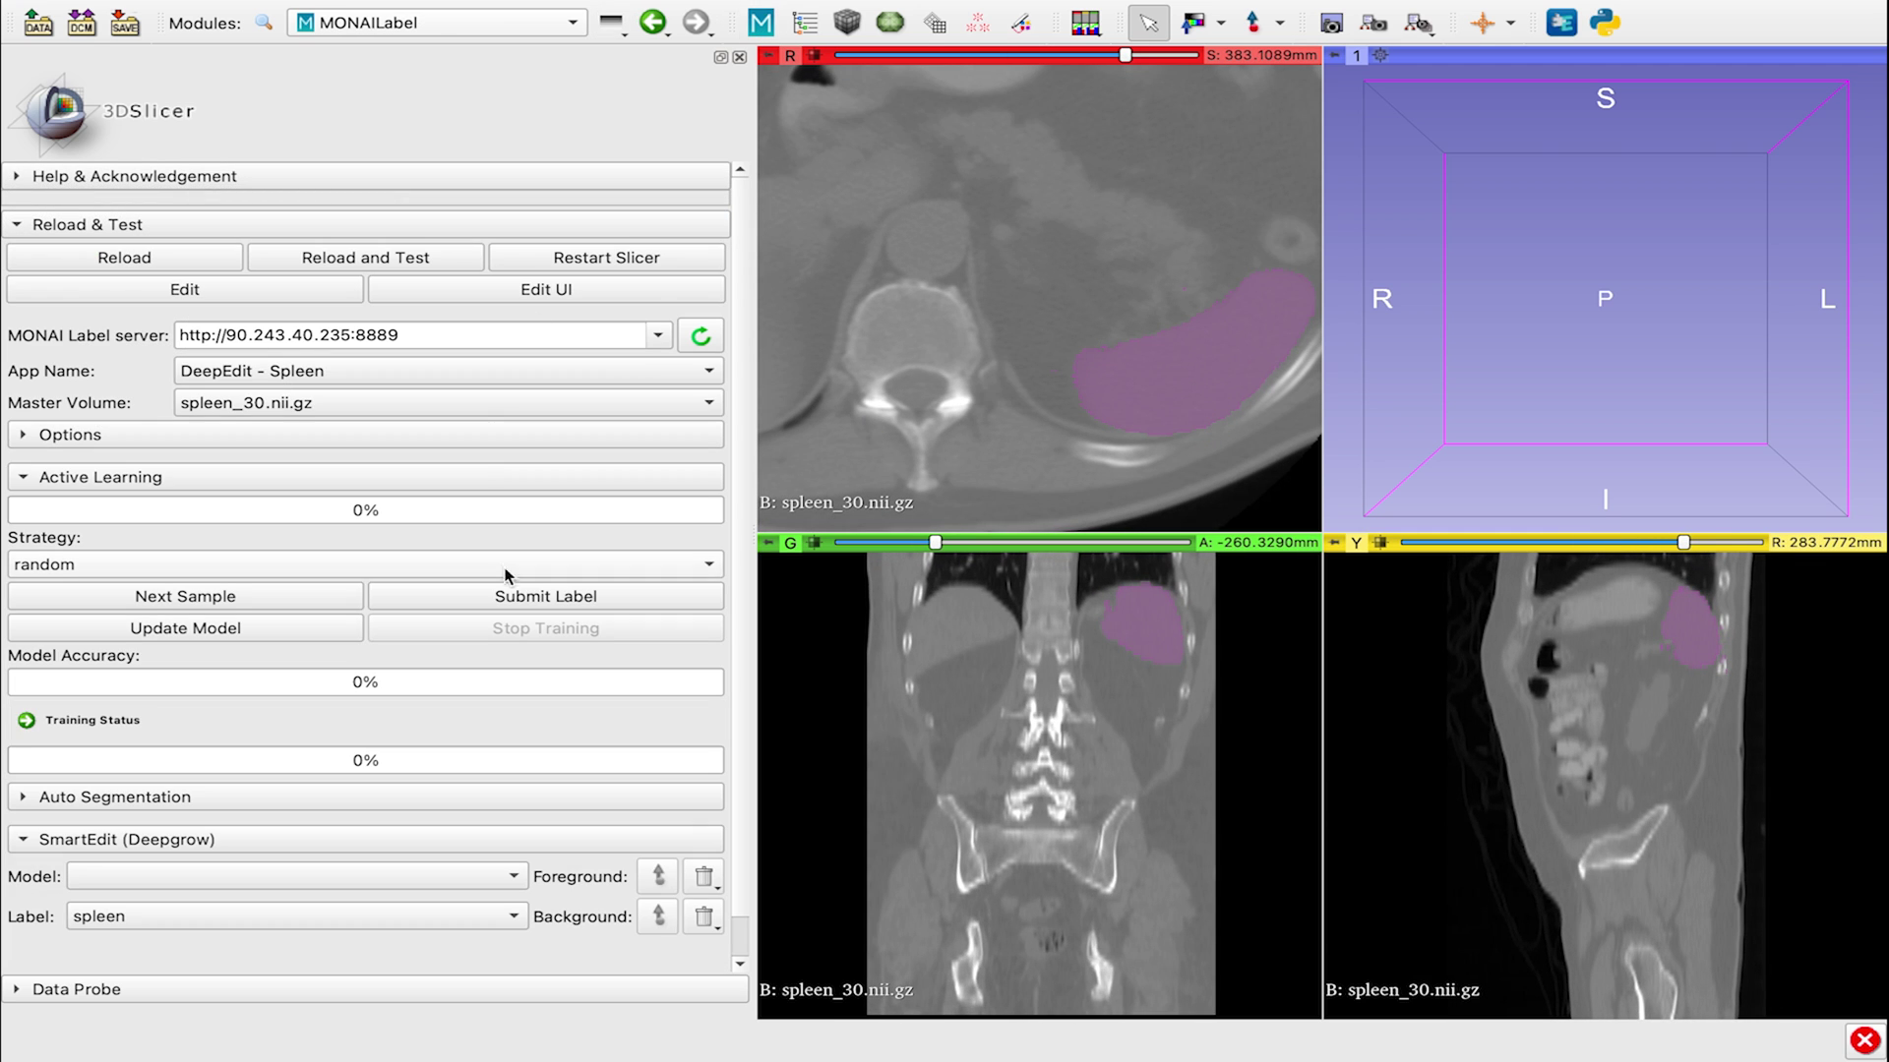
{"action": "left_click", "coordinate": [546, 596]}
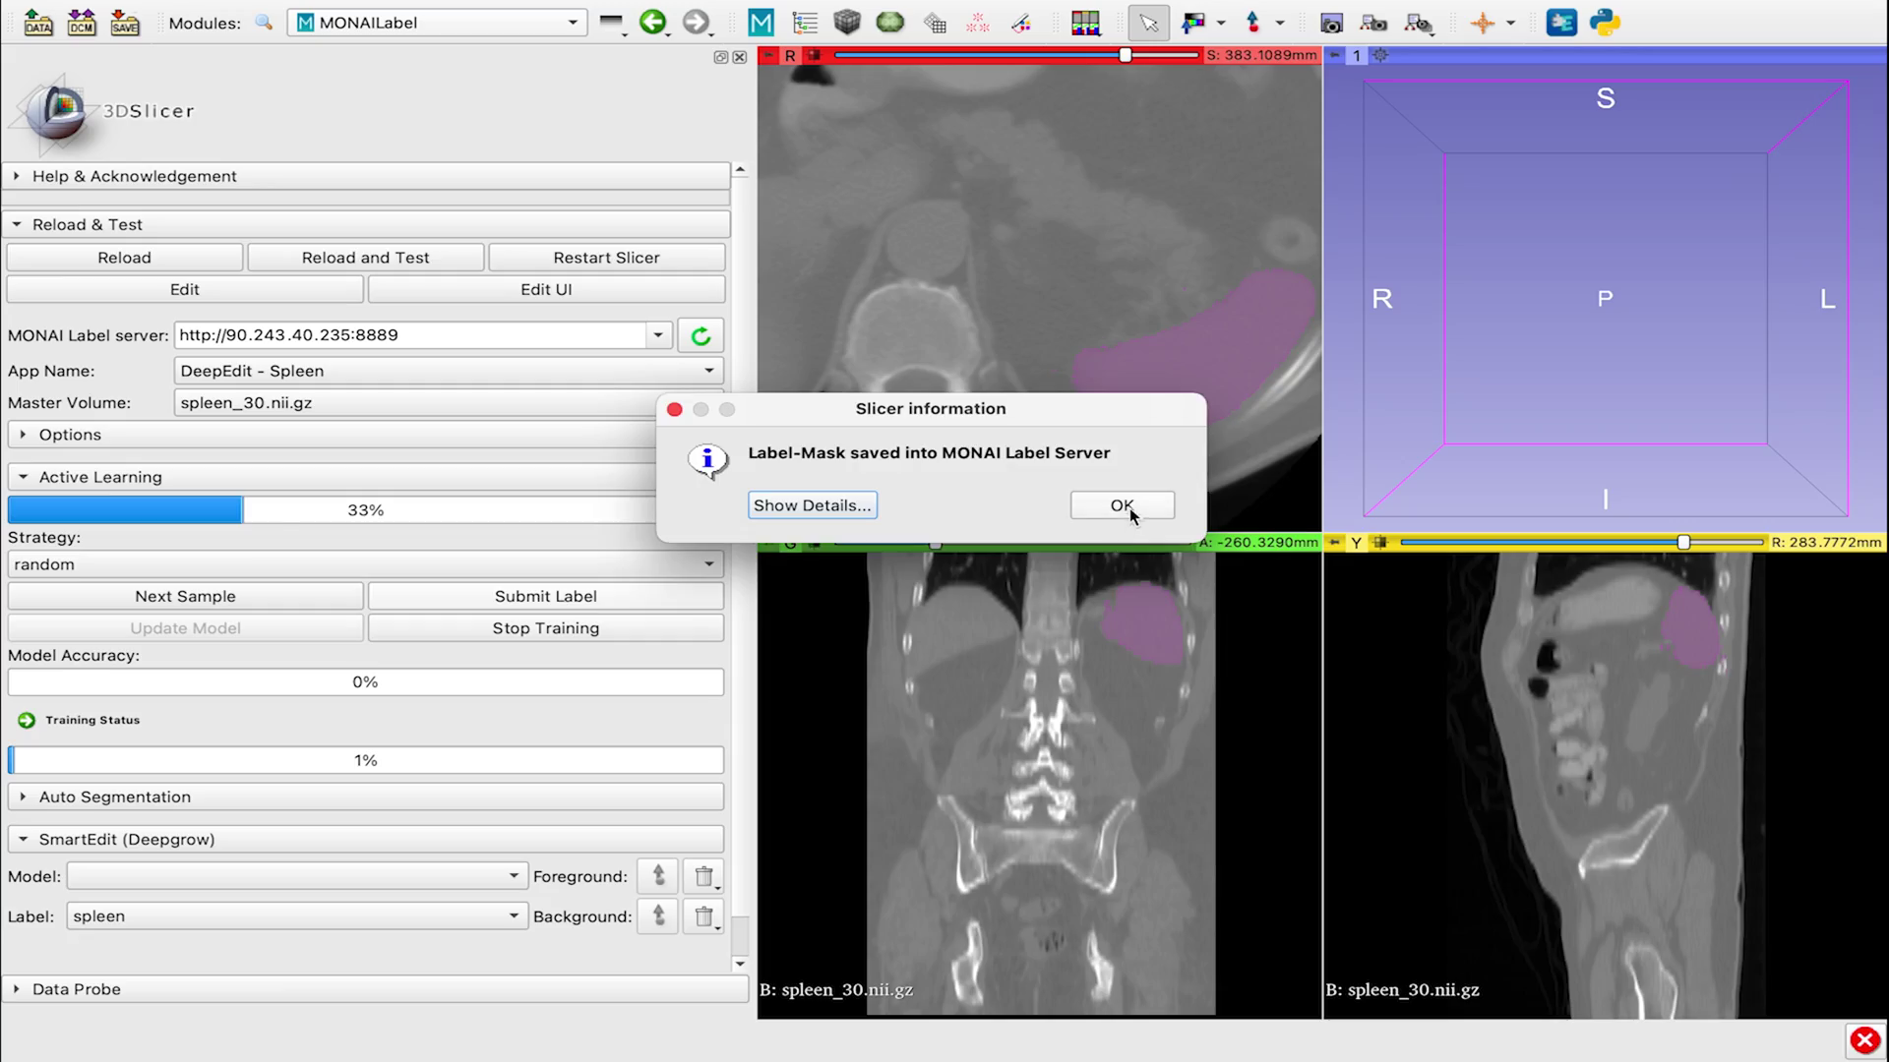
{"action": "left_click", "coordinate": [1129, 506]}
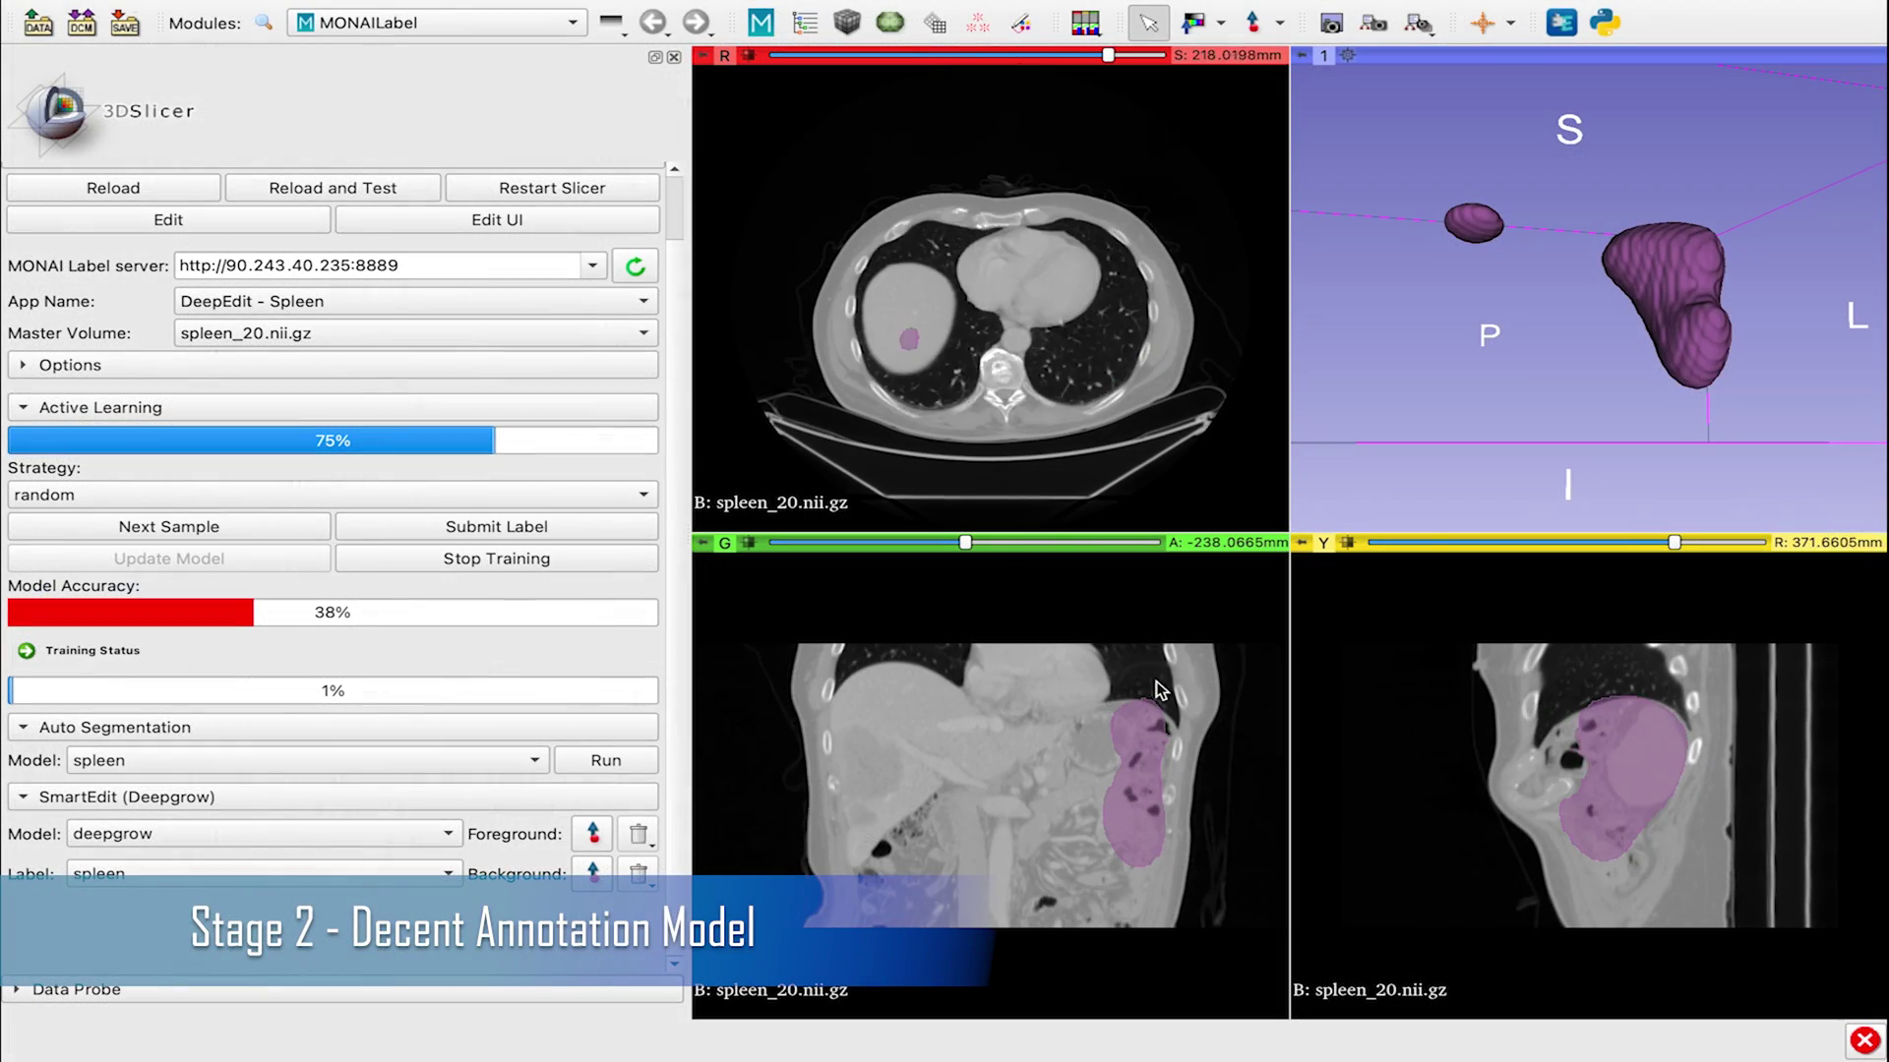
Step: Correct the deepgrow spleen segmentation of spleen_20.nii.gz by placing background points outside the spleen
{"action": "mouse_move", "coordinate": [1153, 710]}
{"action": "left_click", "coordinate": [592, 872]}
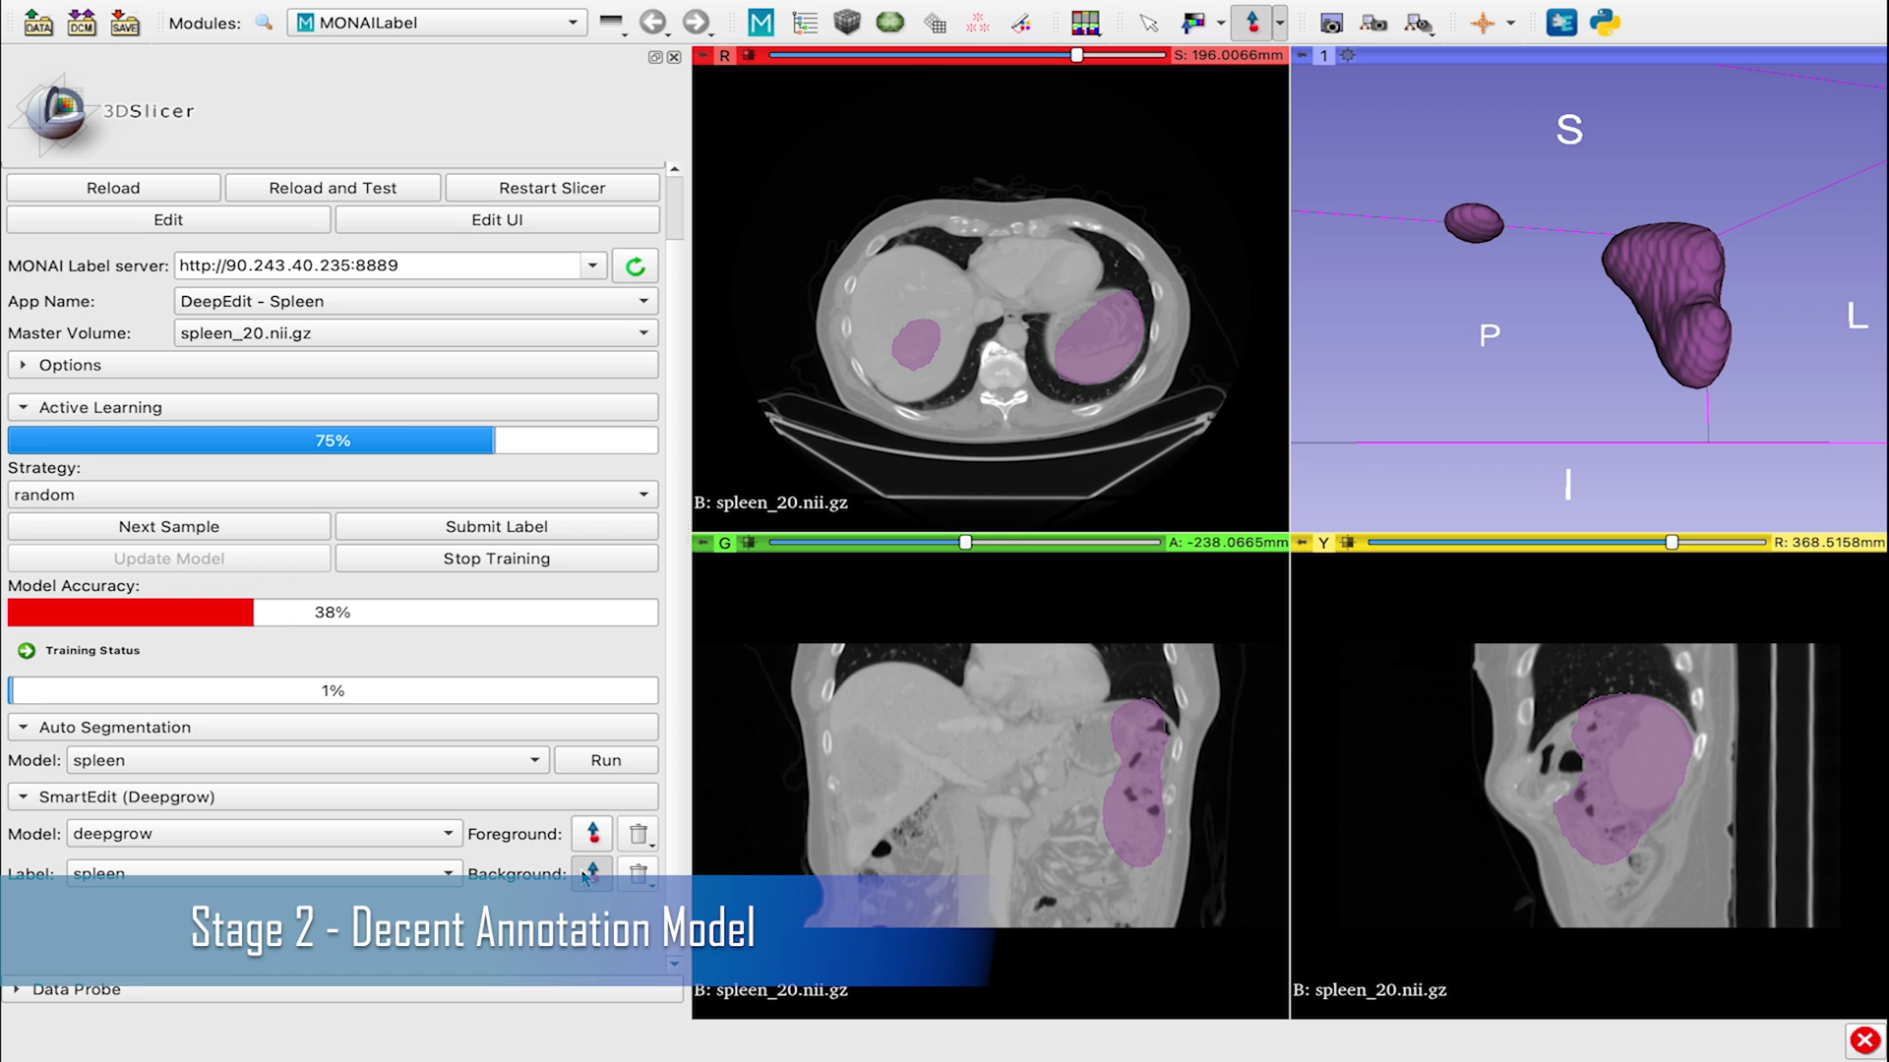
{"action": "left_click", "coordinate": [1048, 413]}
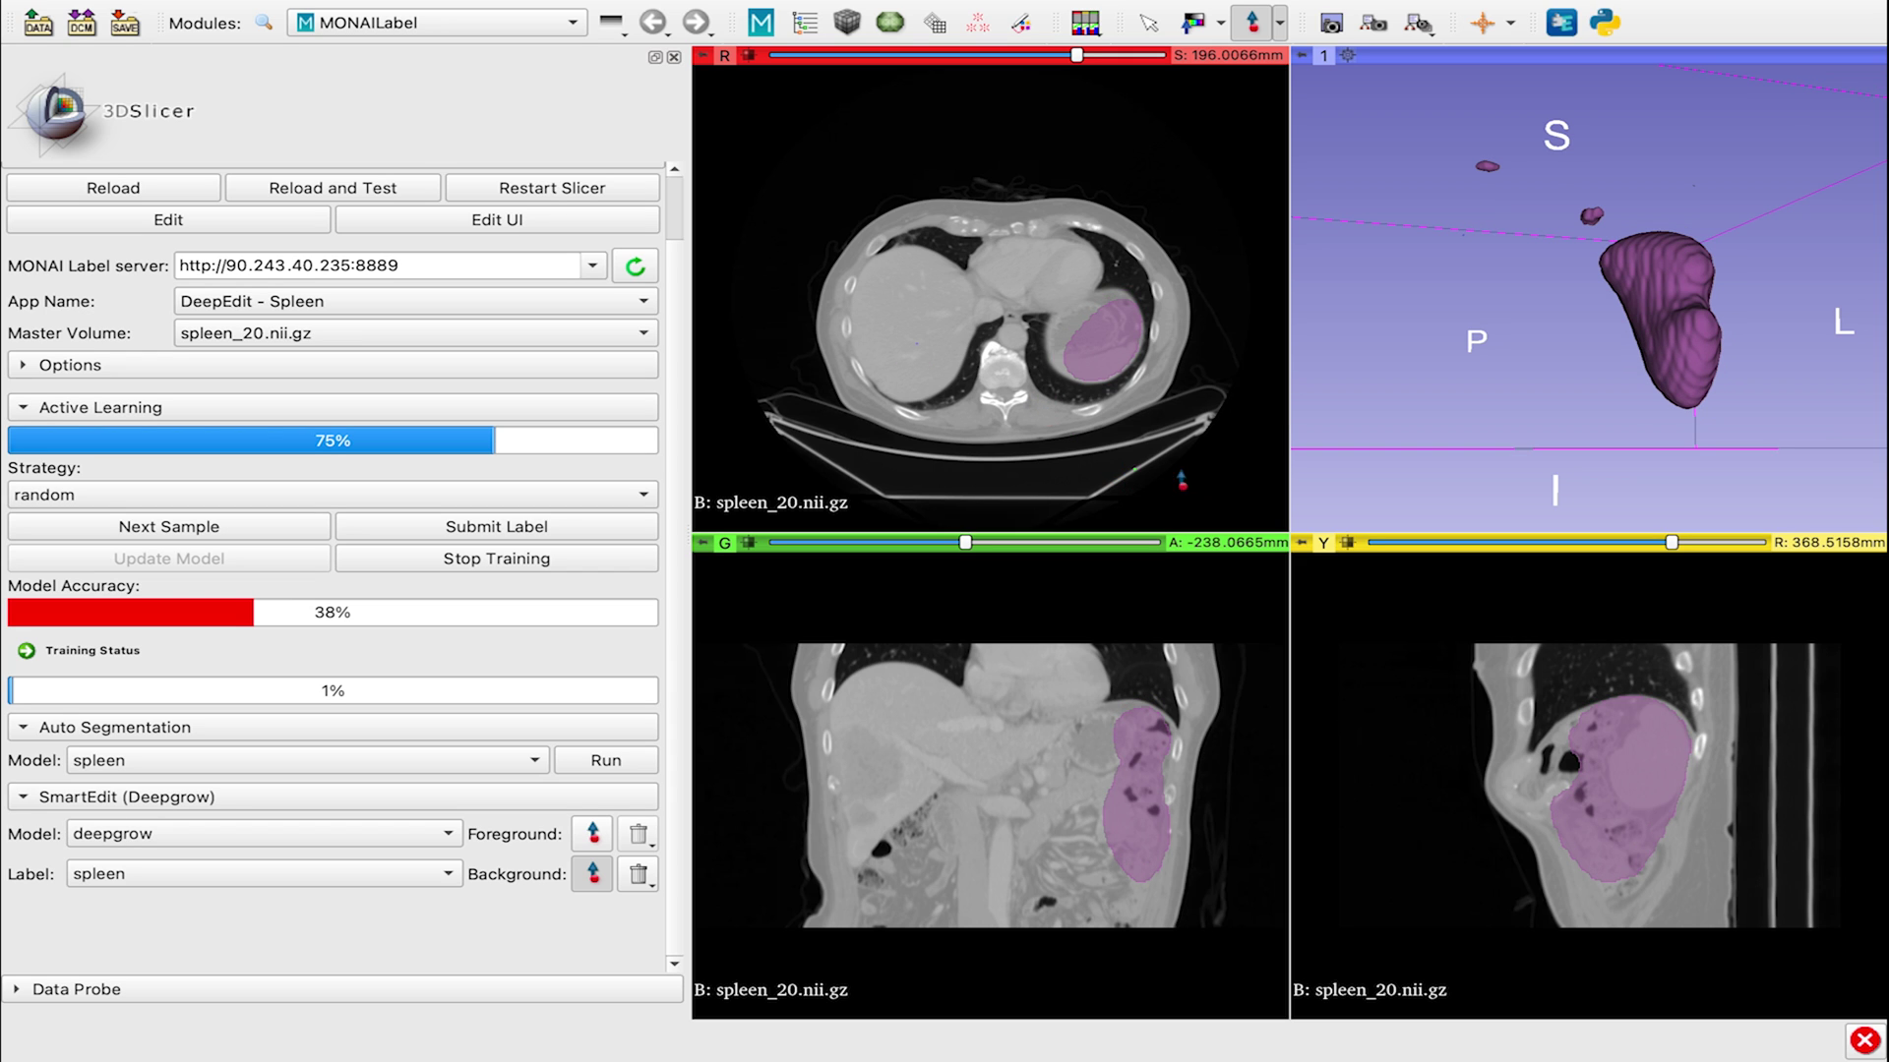
{"action": "left_click", "coordinate": [1591, 221]}
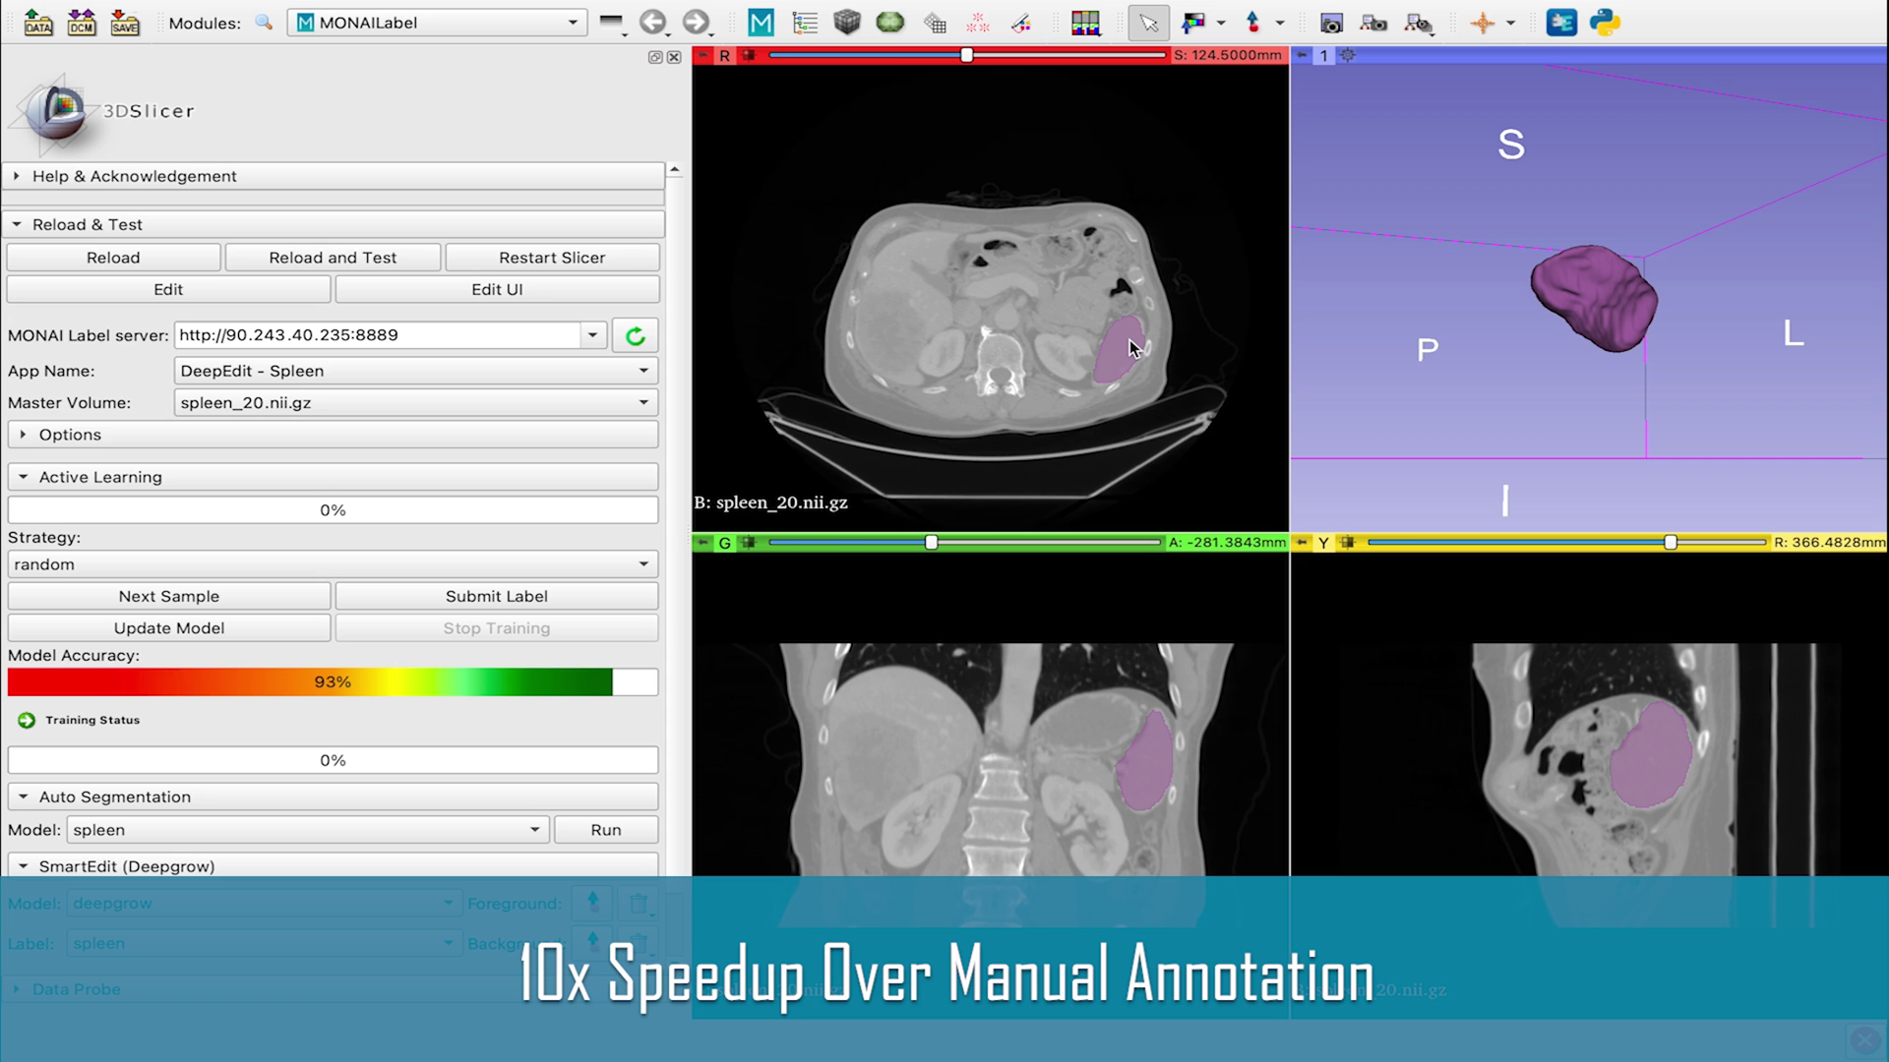
Step: Inspect the spleen segmentation of spleen_20.nii.gz close up in the axial view and activate foreground point placement
{"action": "scroll", "coordinate": [1129, 340], "scroll_direction": "up", "scroll_amount": 10, "text": "ctrl"}
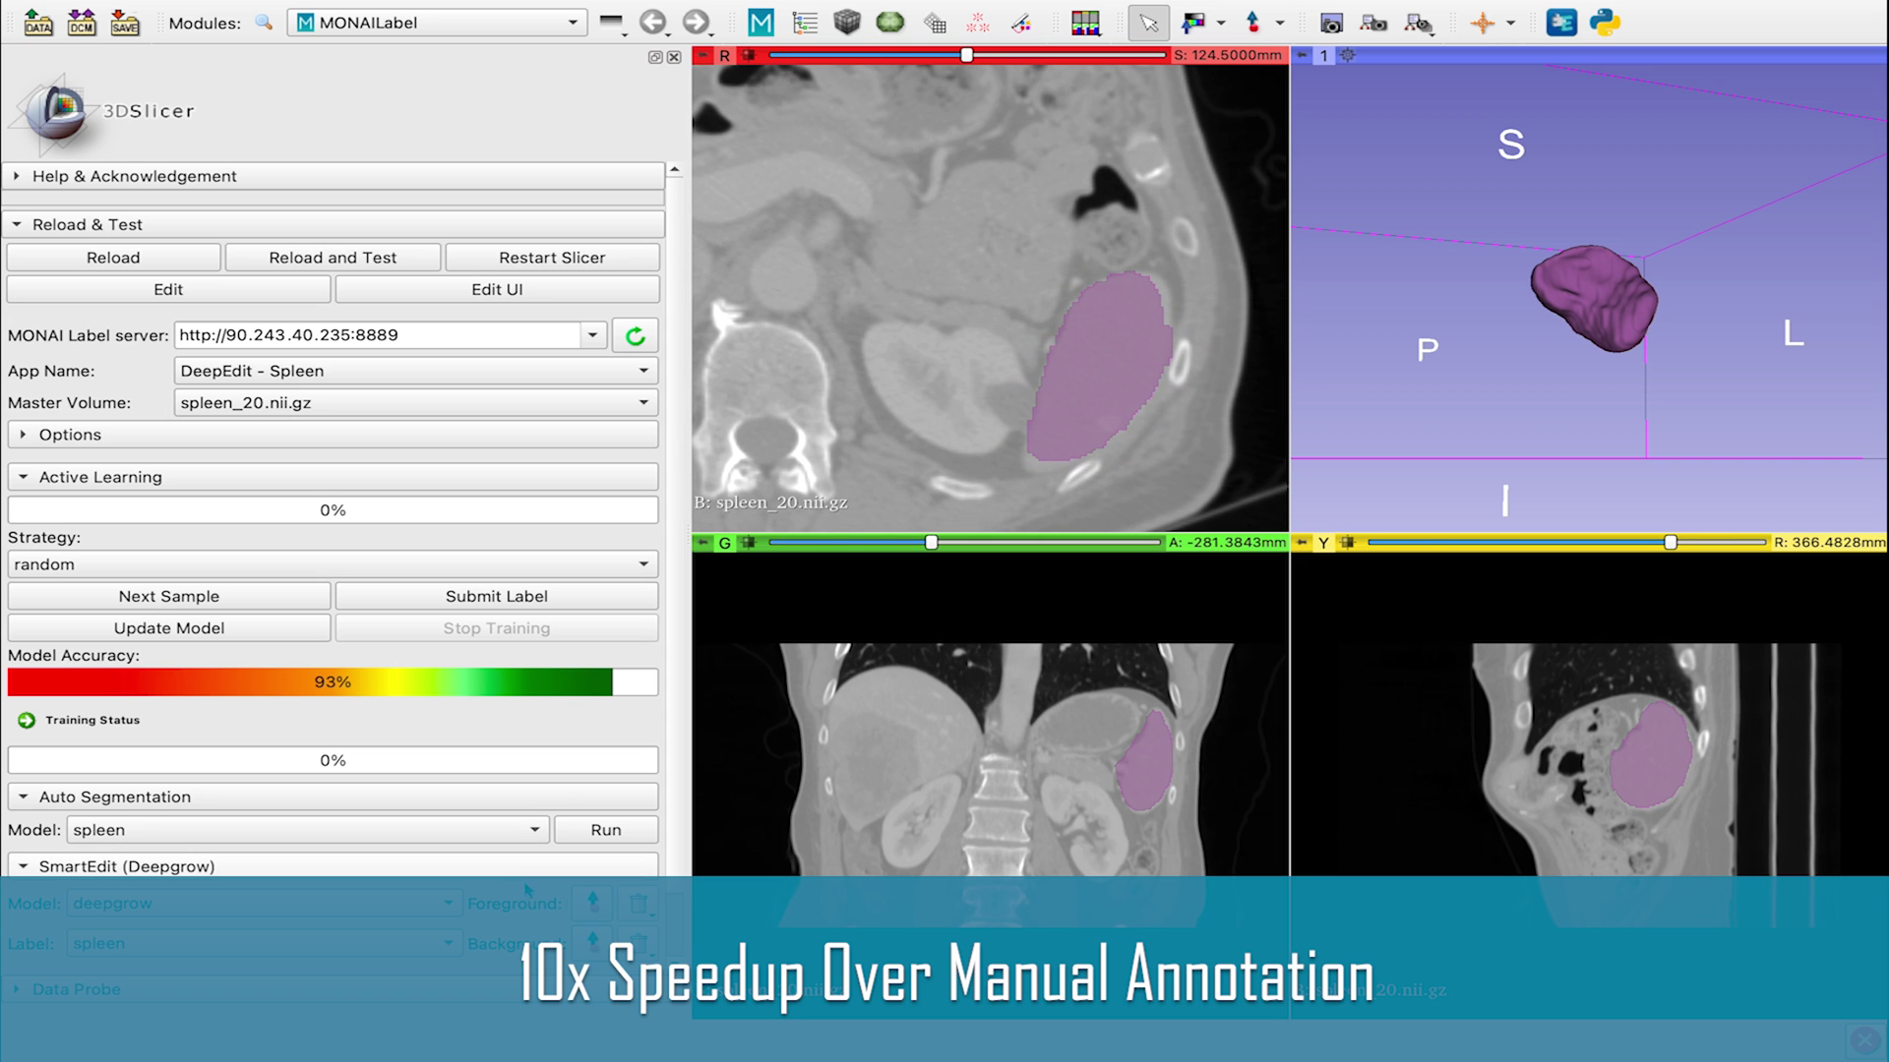
{"action": "left_click", "coordinate": [592, 902]}
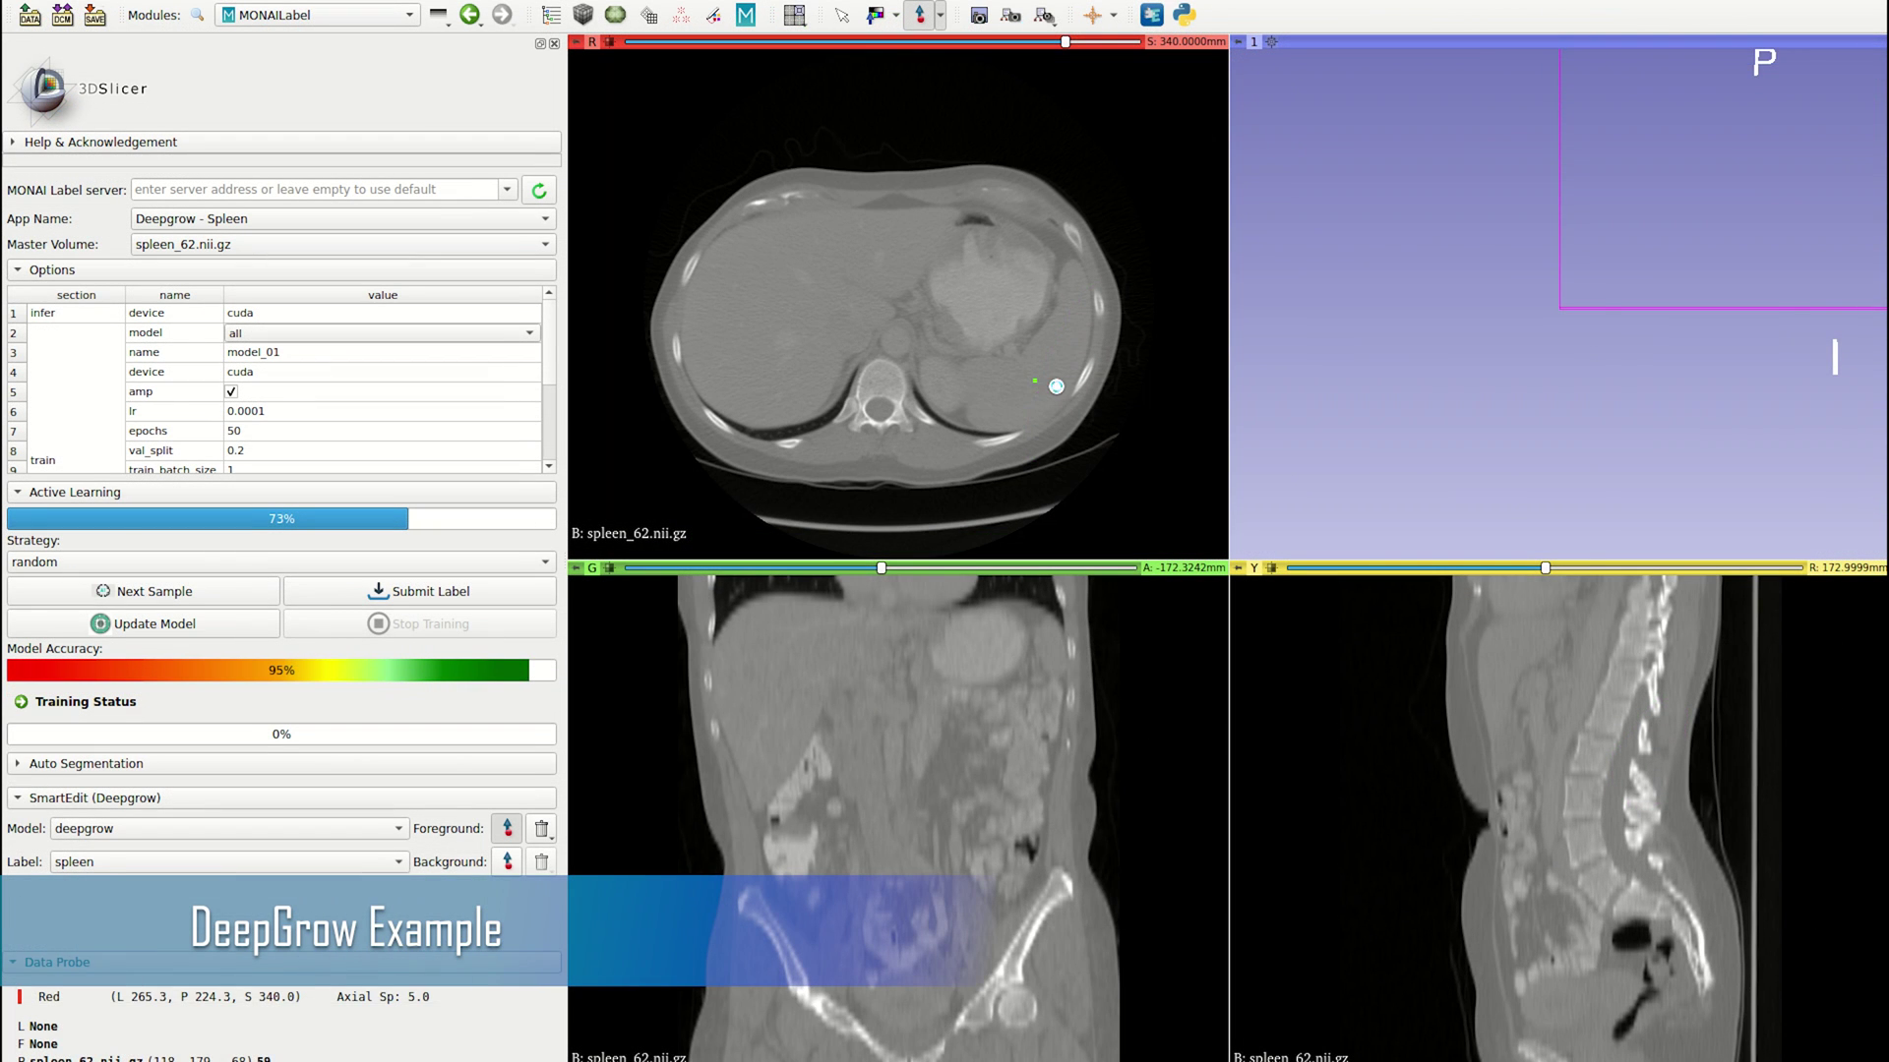
Step: Examine the deepgrow spleen segmentation through the axial slices of spleen_62.nii.gz
{"action": "scroll", "coordinate": [1047, 389], "scroll_direction": "up", "scroll_amount": 8}
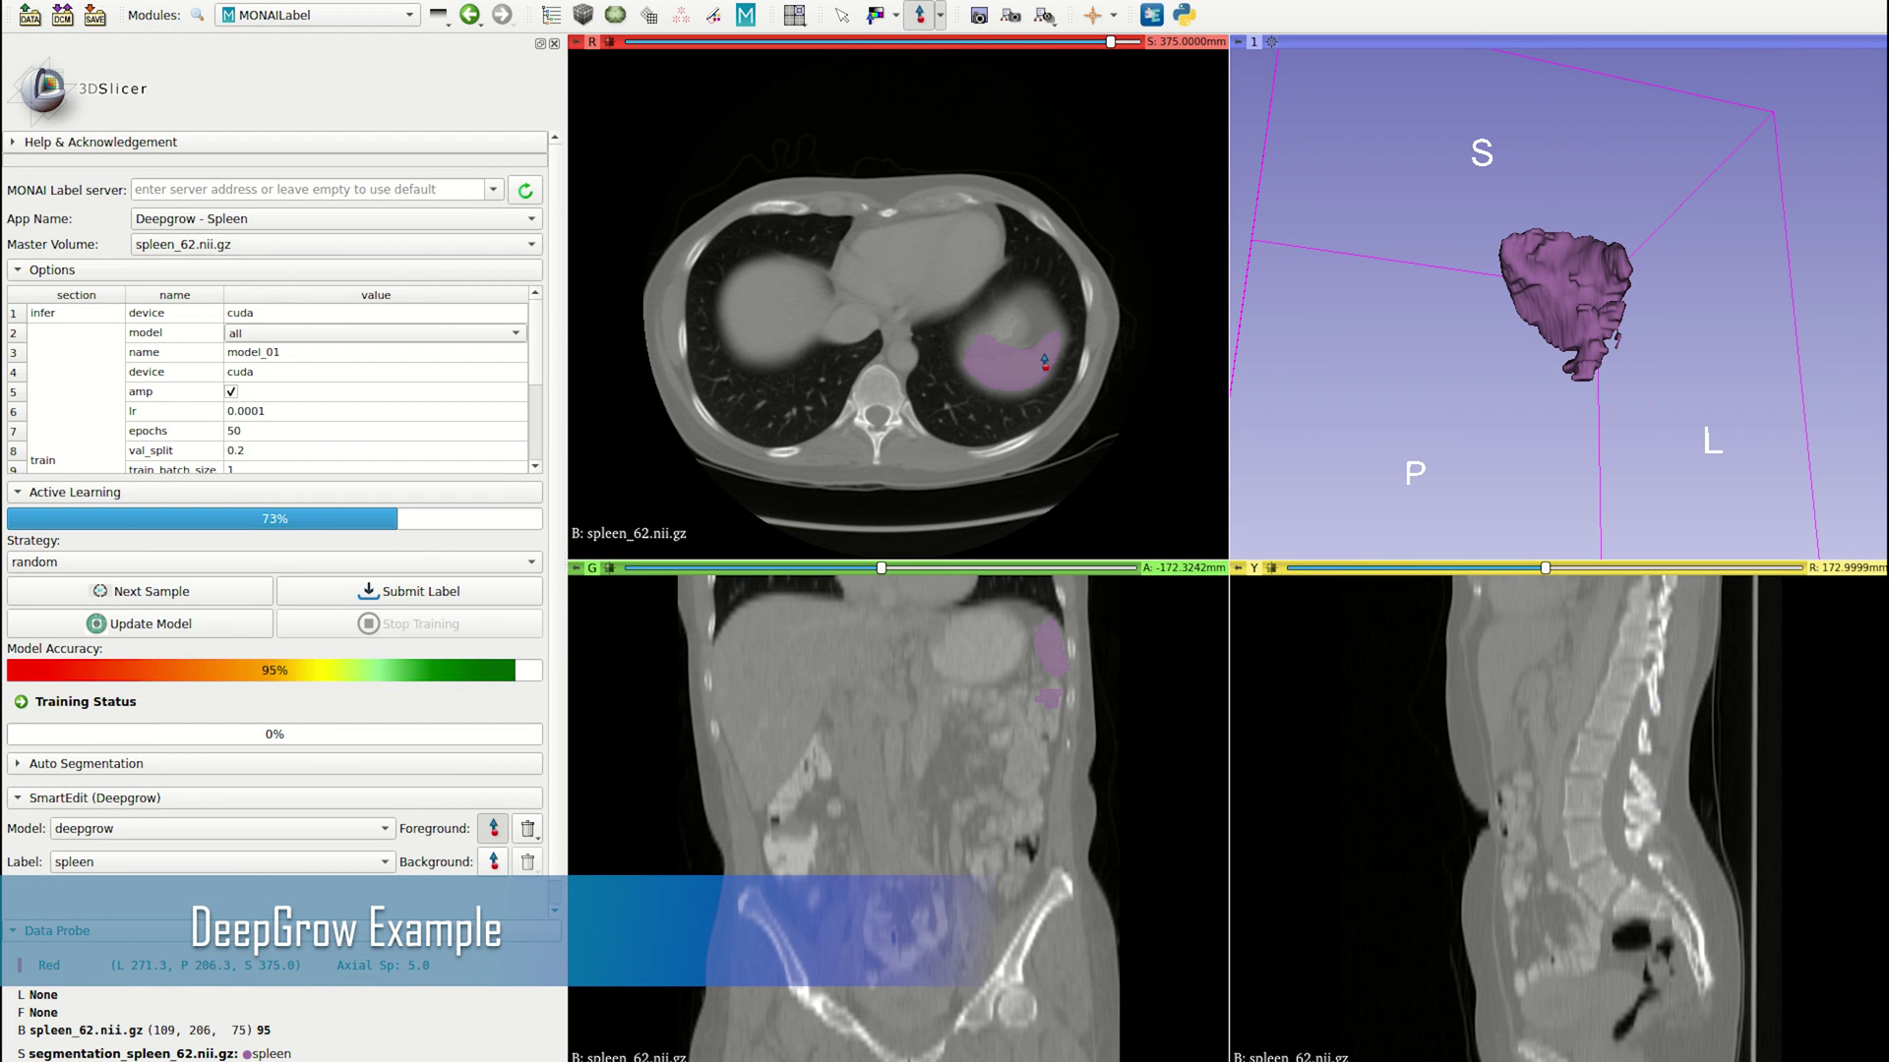
{"action": "scroll", "coordinate": [1037, 362], "scroll_direction": "down", "scroll_amount": 12}
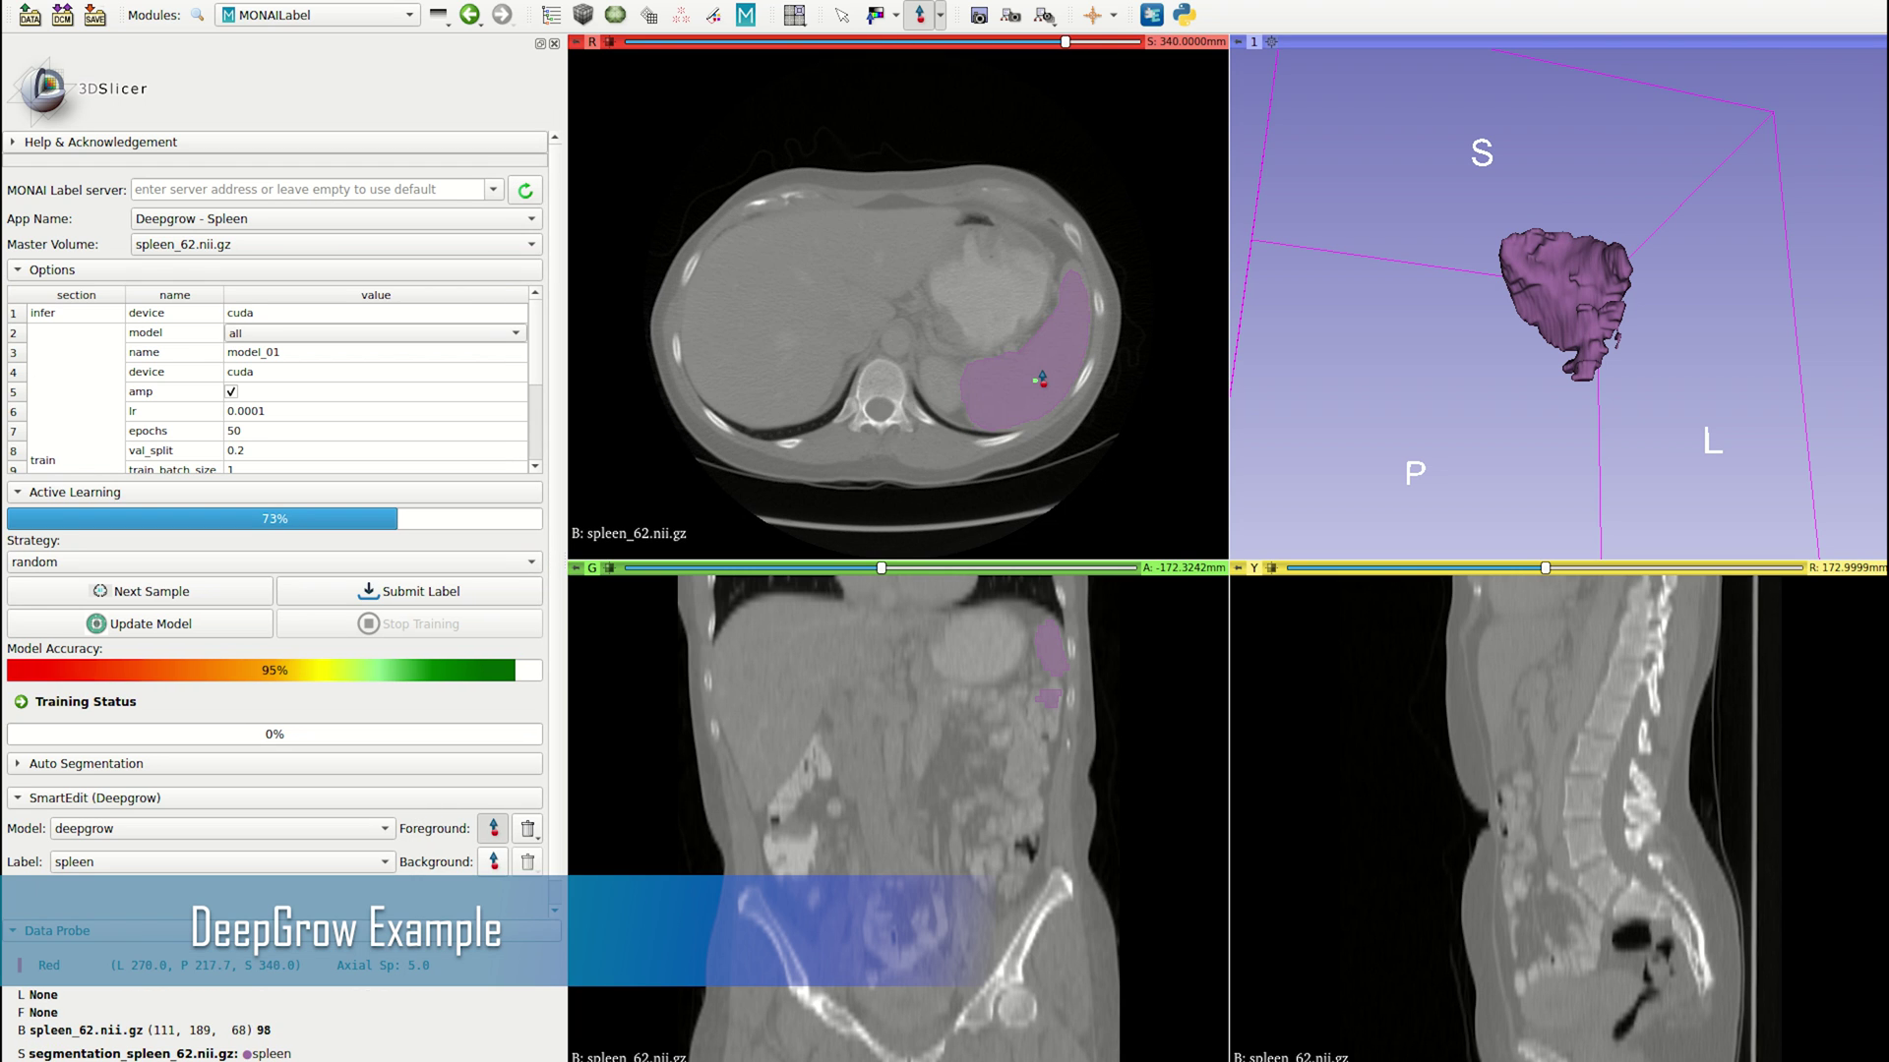
{"action": "scroll", "coordinate": [1043, 379], "scroll_direction": "down", "scroll_amount": 4}
{"action": "scroll", "coordinate": [1042, 379], "scroll_direction": "up", "scroll_amount": 5}
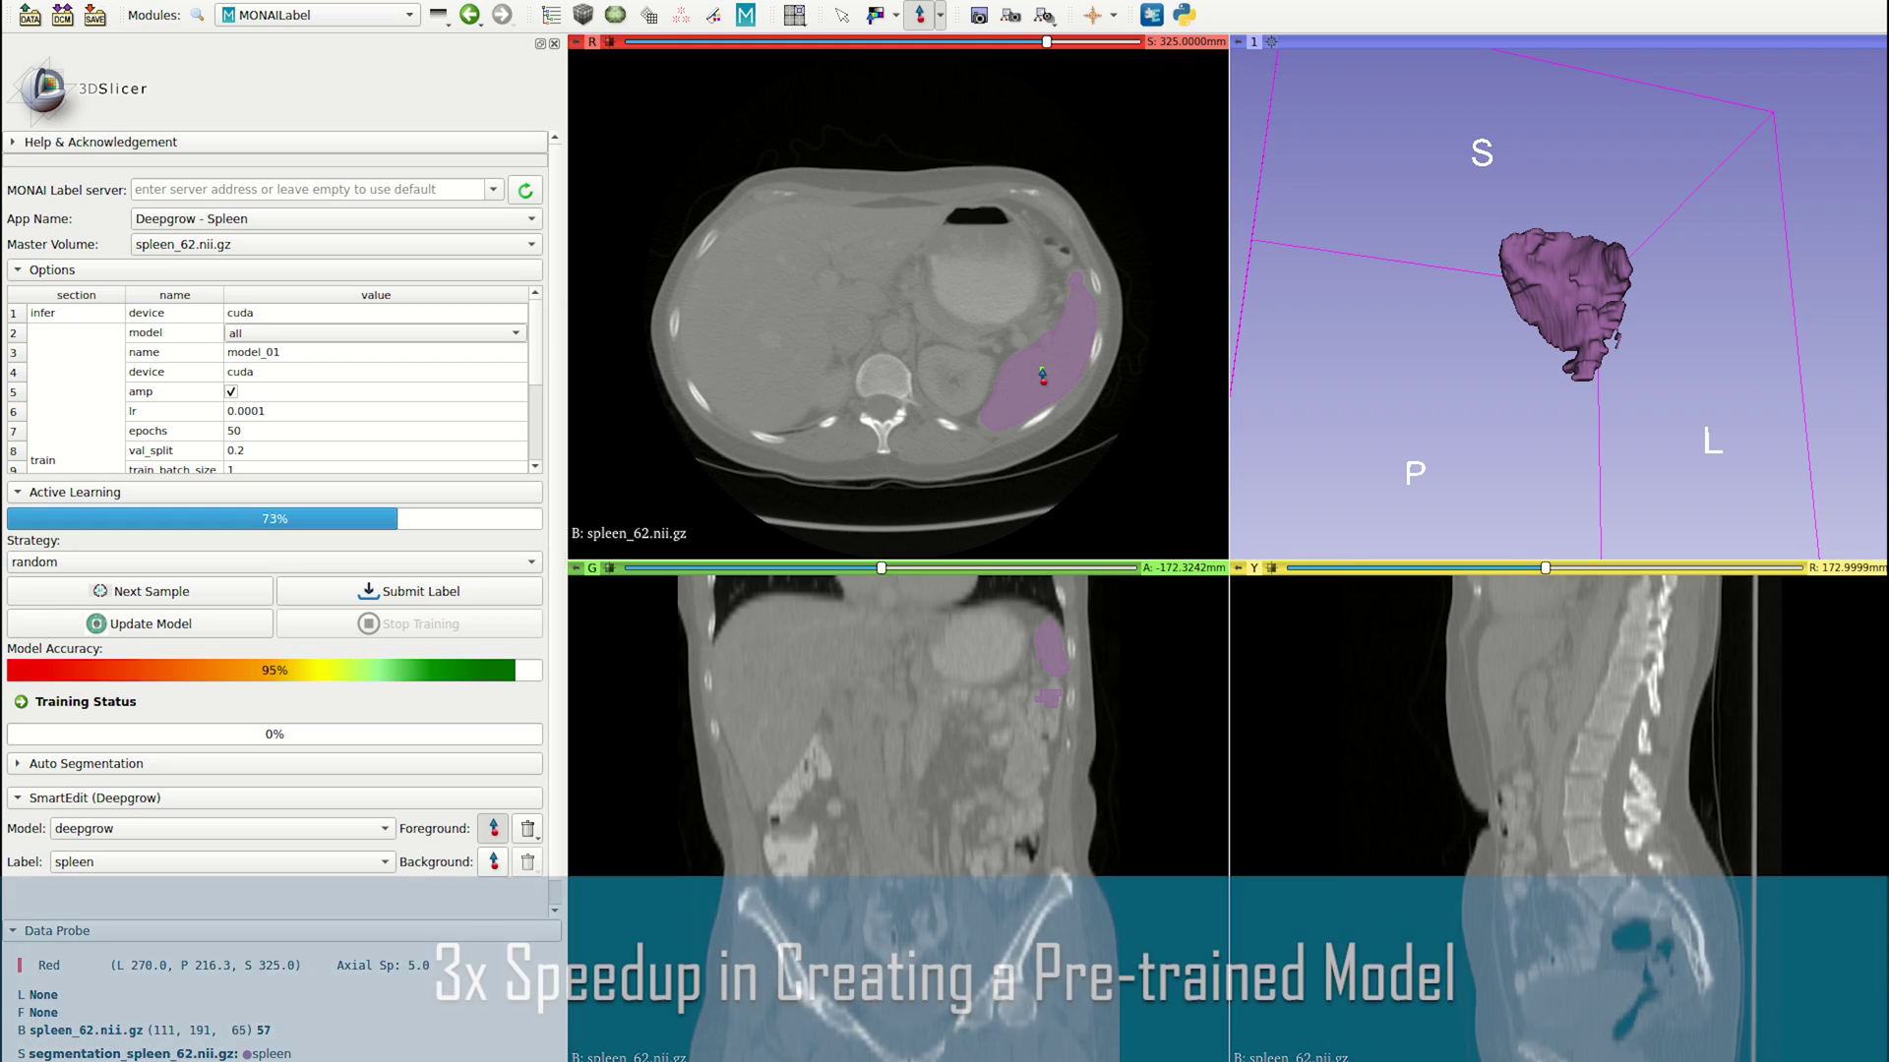
{"action": "scroll", "coordinate": [1043, 379], "scroll_direction": "up", "scroll_amount": 7}
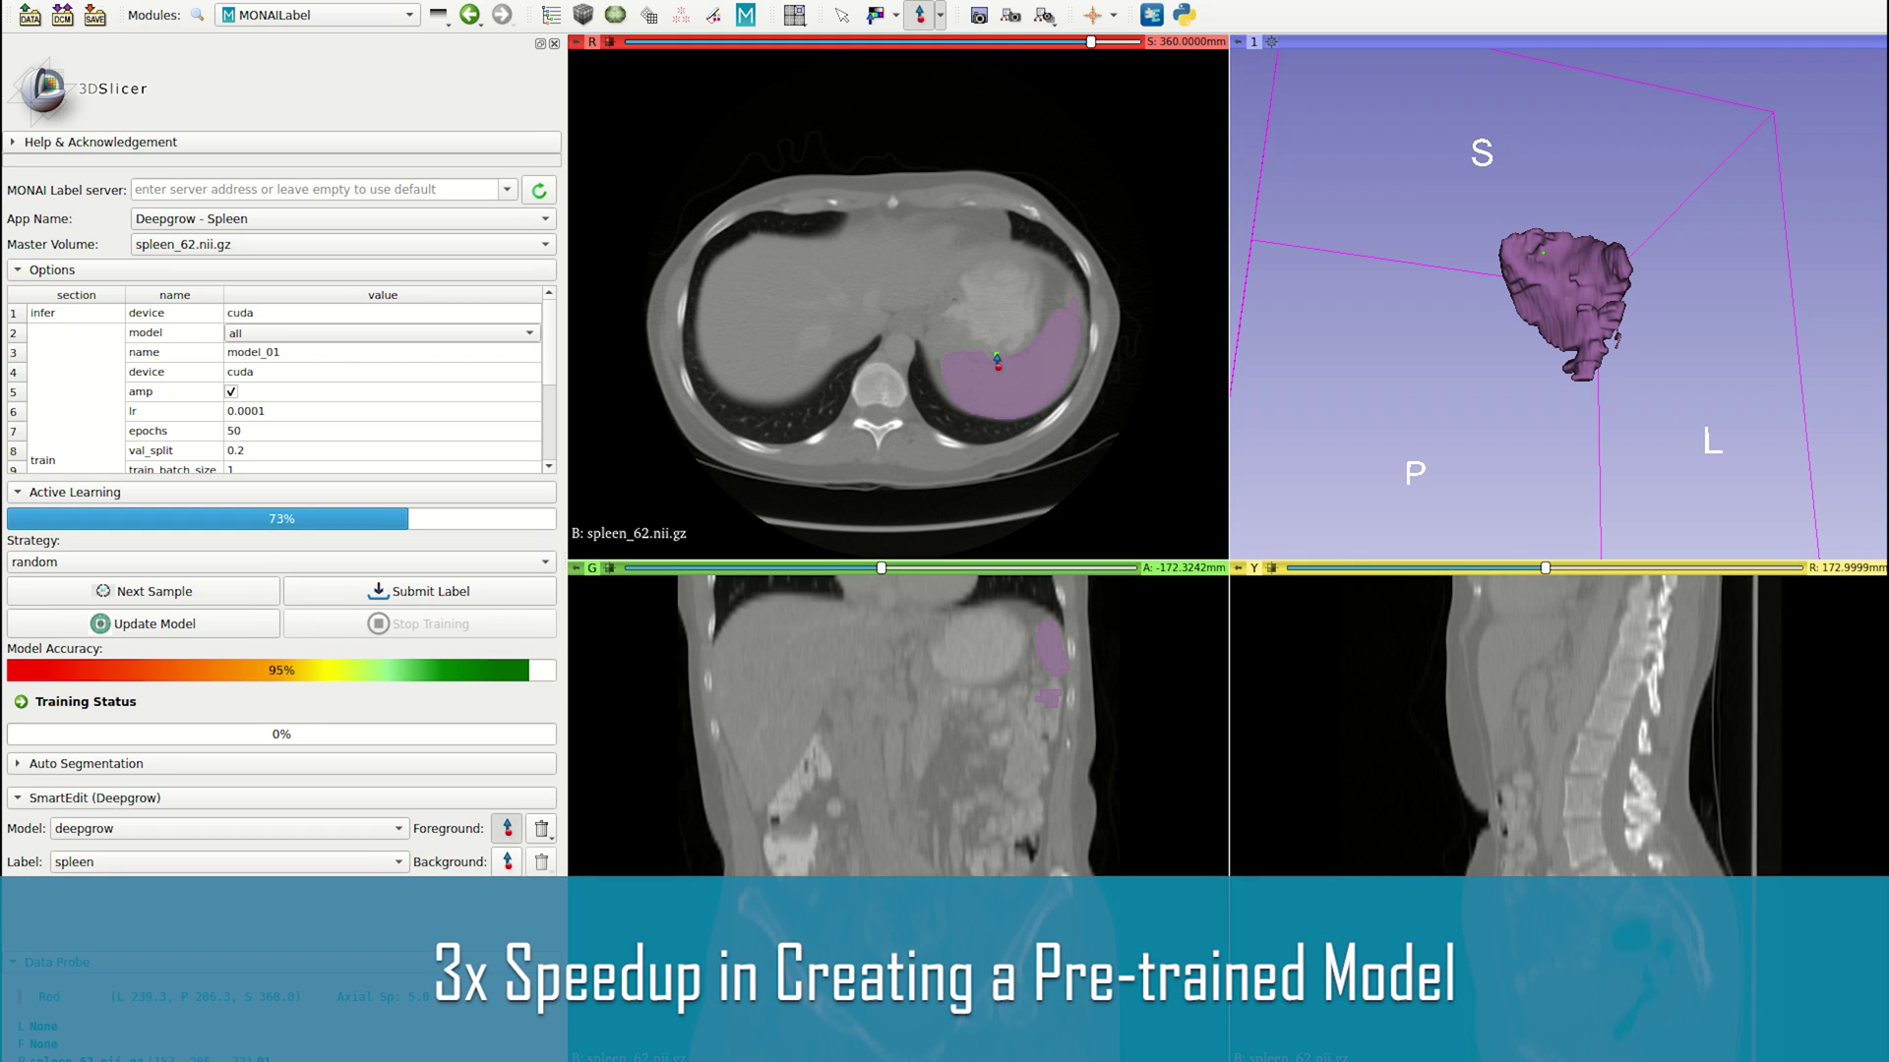
{"action": "scroll", "coordinate": [983, 384], "scroll_direction": "up", "scroll_amount": 5, "text": "ctrl"}
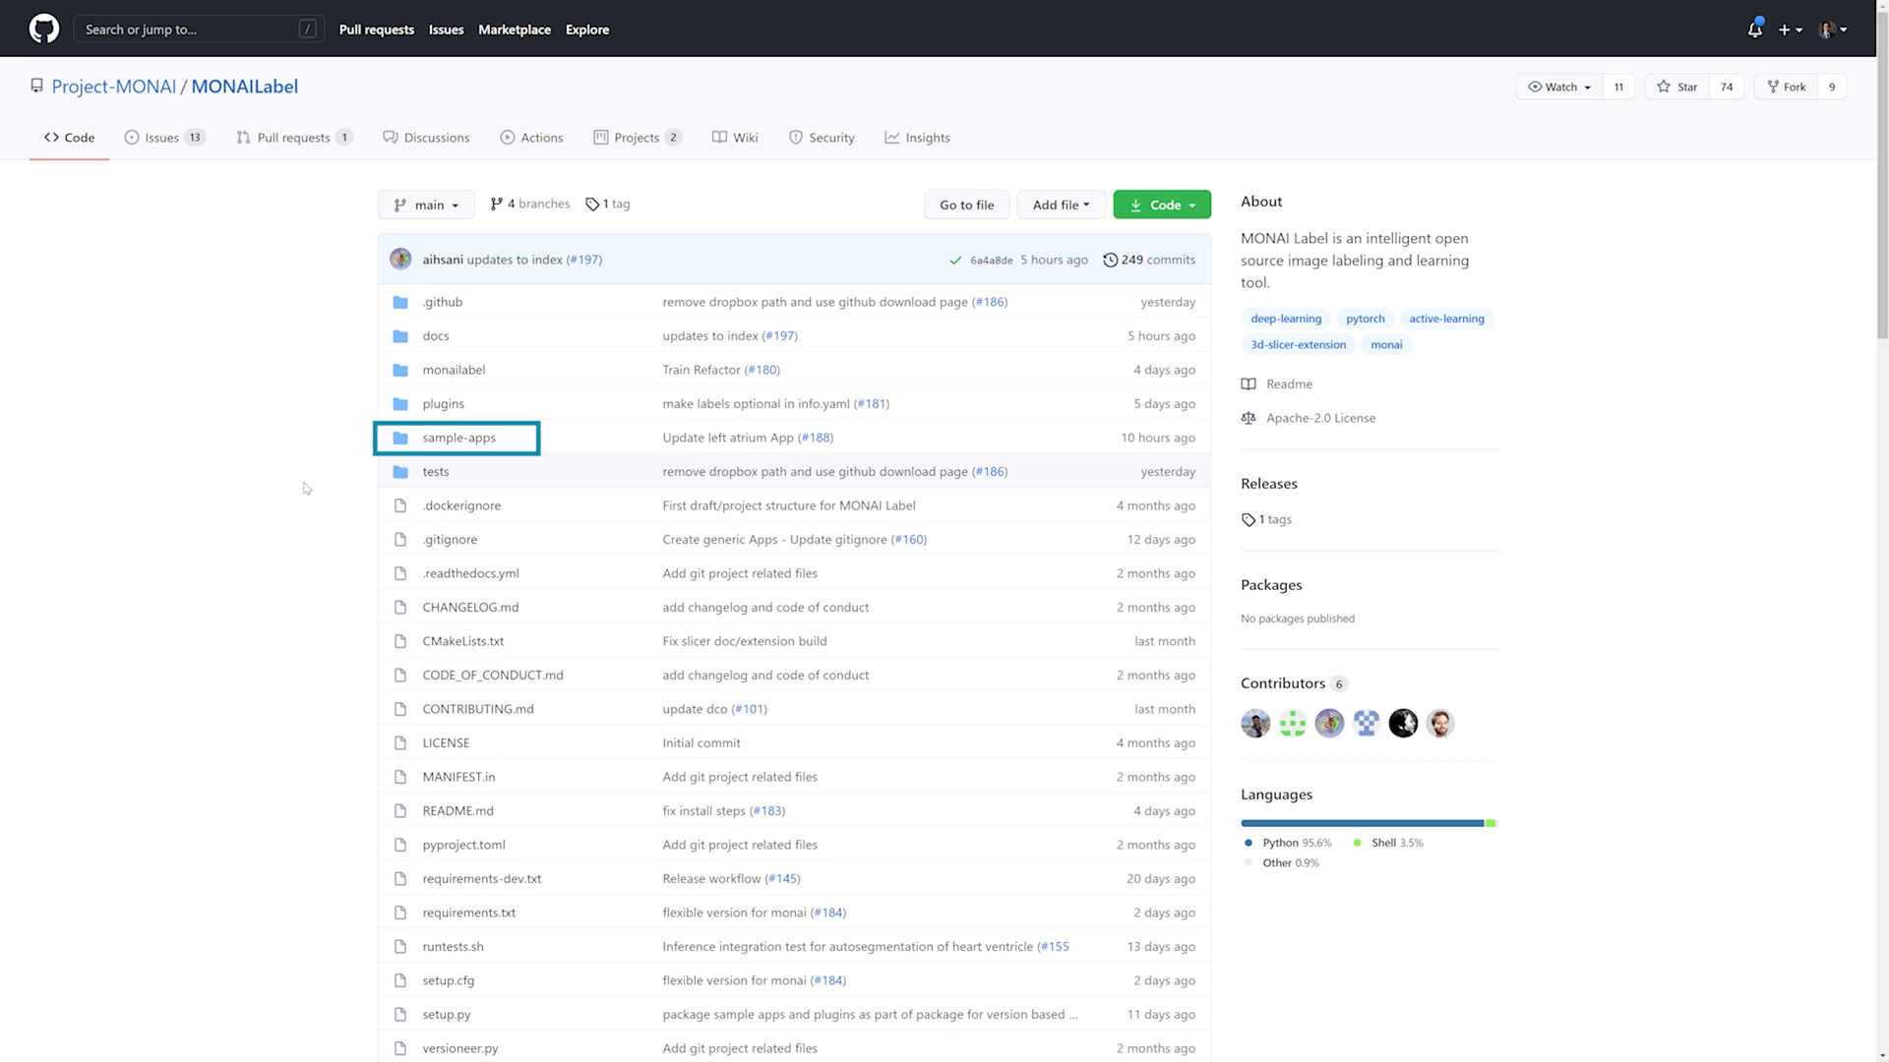
Step: In the MONAILabel repository on GitHub, open the sample-apps folder and read the README overview of available apps
{"action": "left_click", "coordinate": [447, 441]}
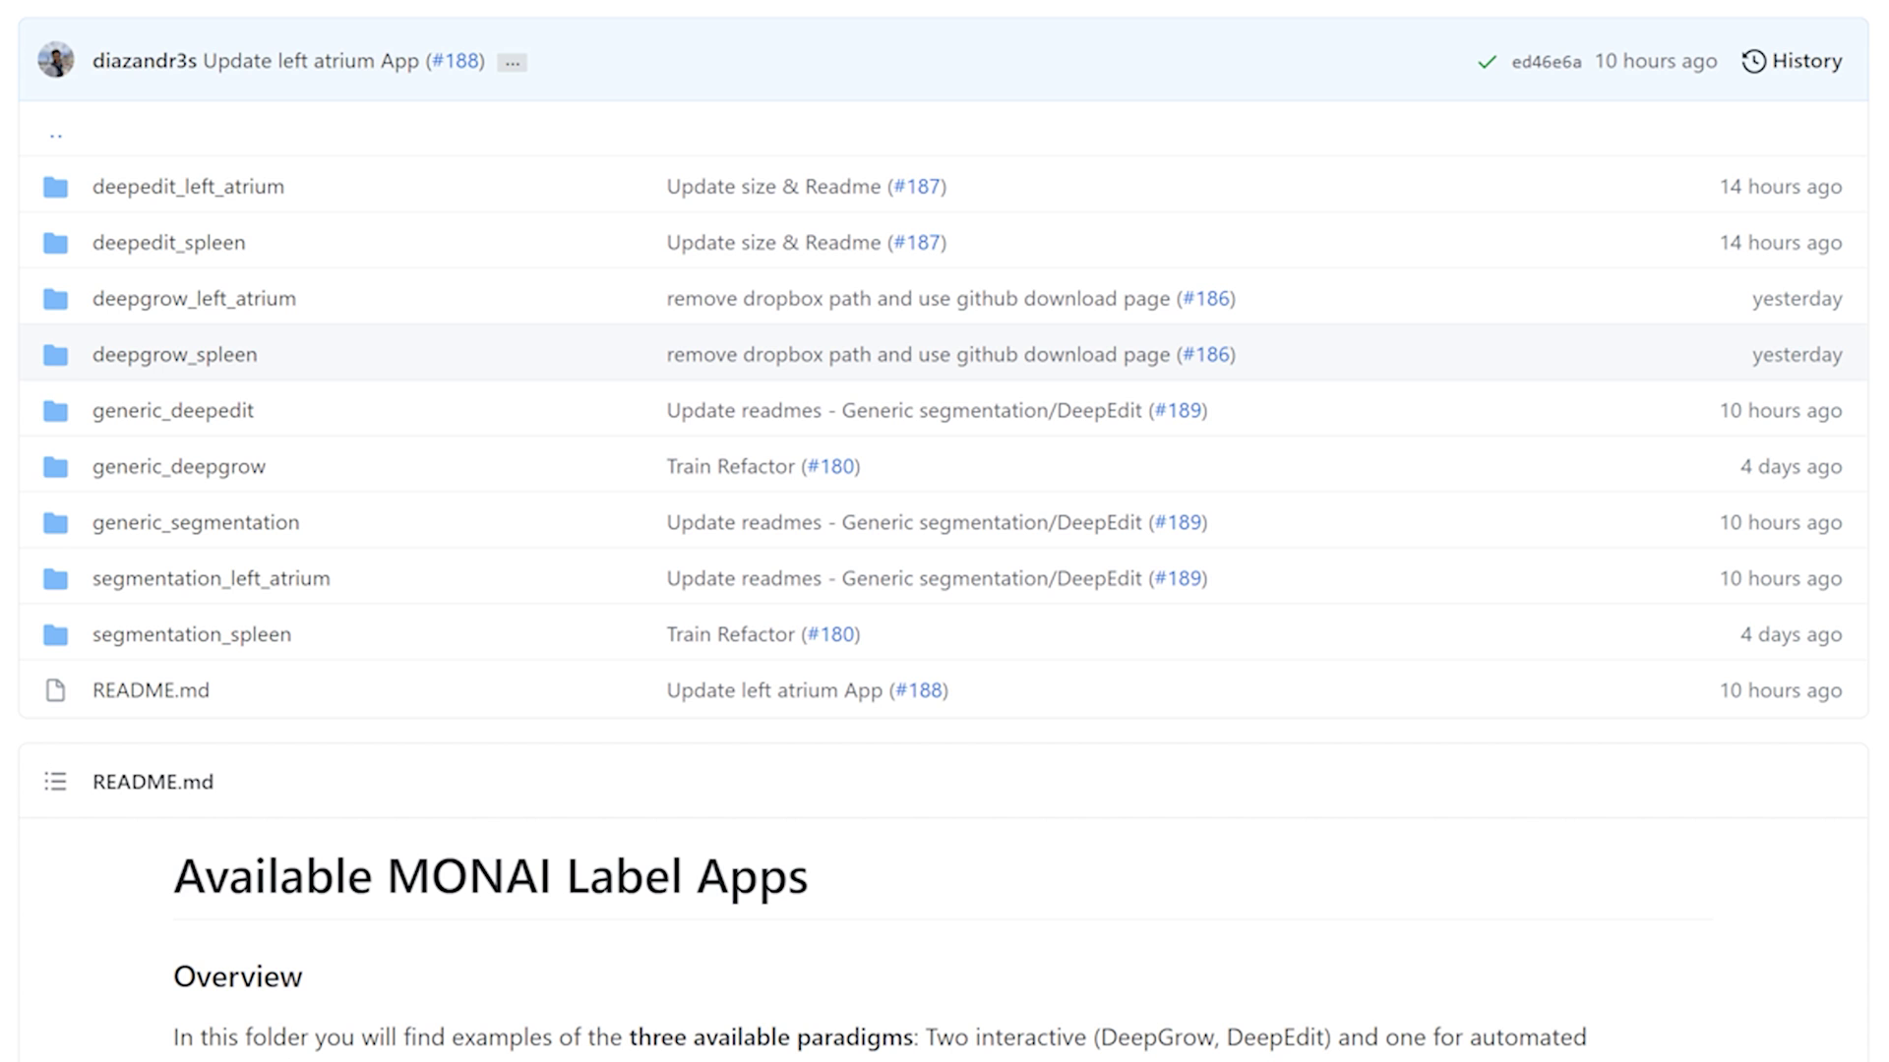
{"action": "scroll", "coordinate": [945, 531], "scroll_direction": "down", "scroll_amount": 5}
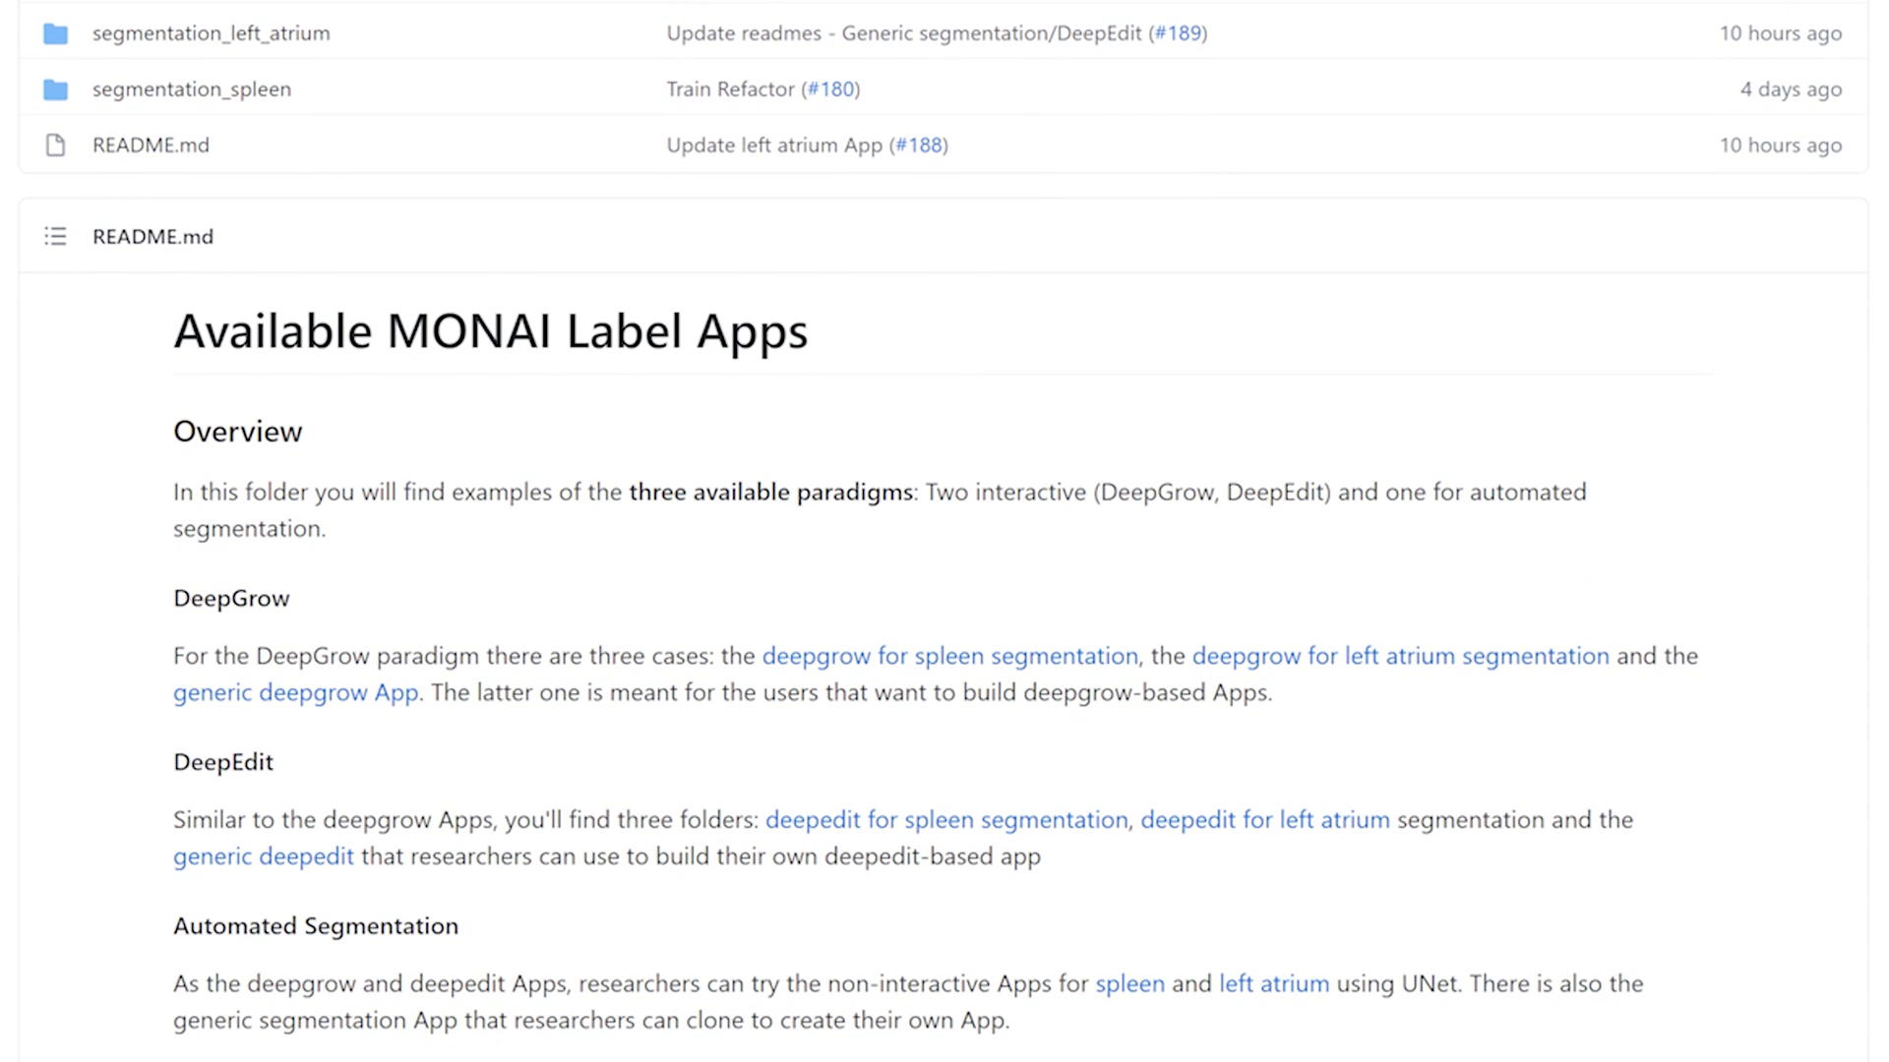